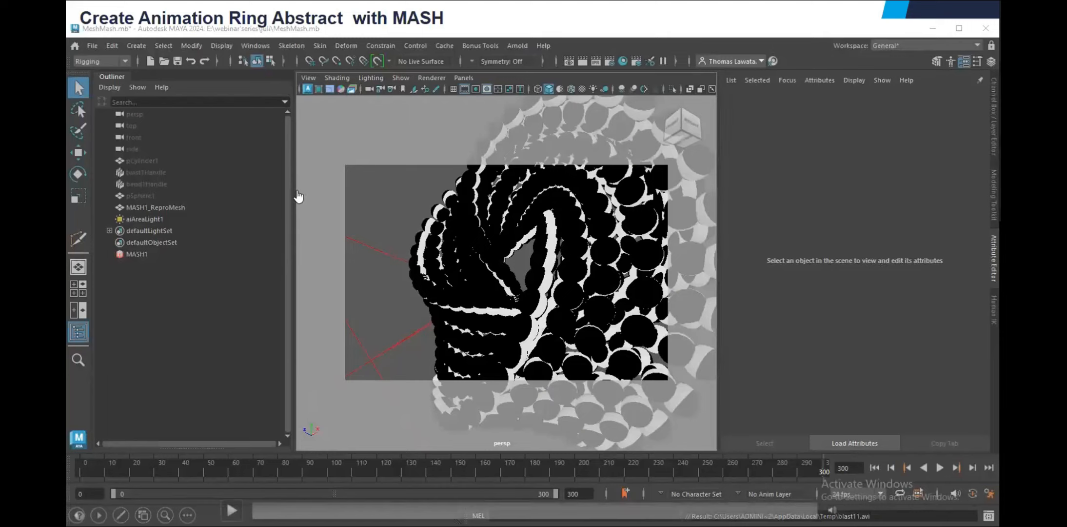
Play back the finished ring animation in the playblast preview and on the scene timeline
left_click(232, 510)
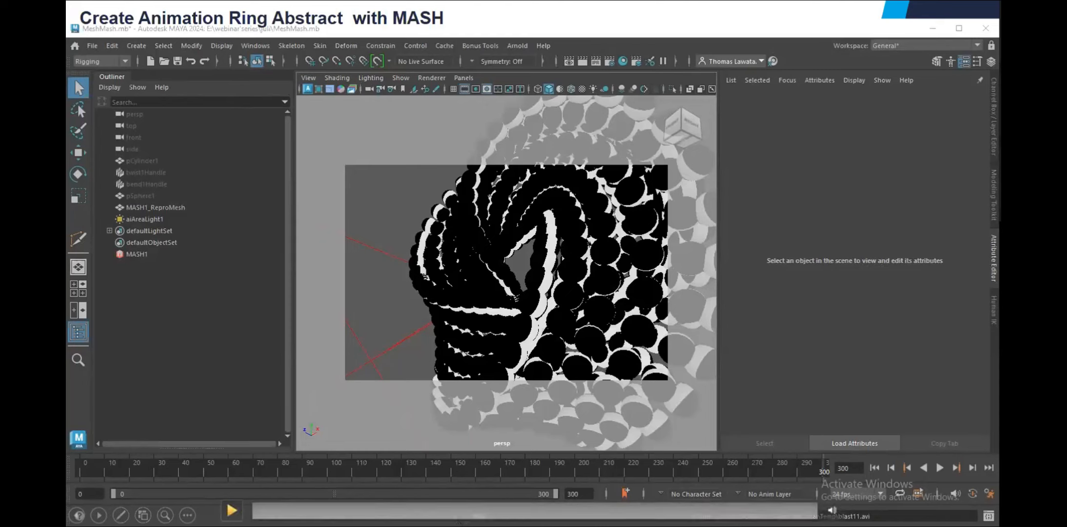
left_click_drag(610, 256, 305, 138)
left_click(337, 370)
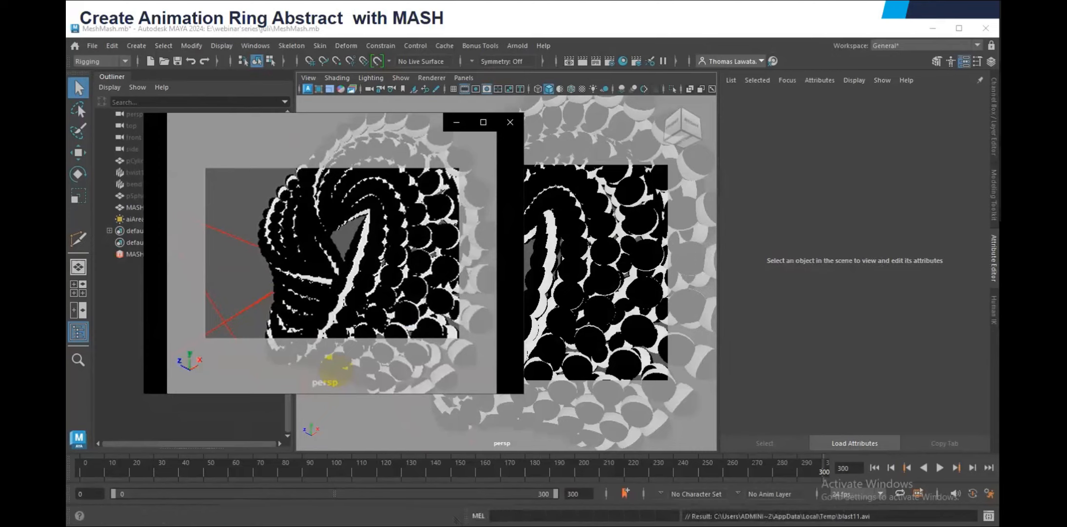
mouse_move(272, 250)
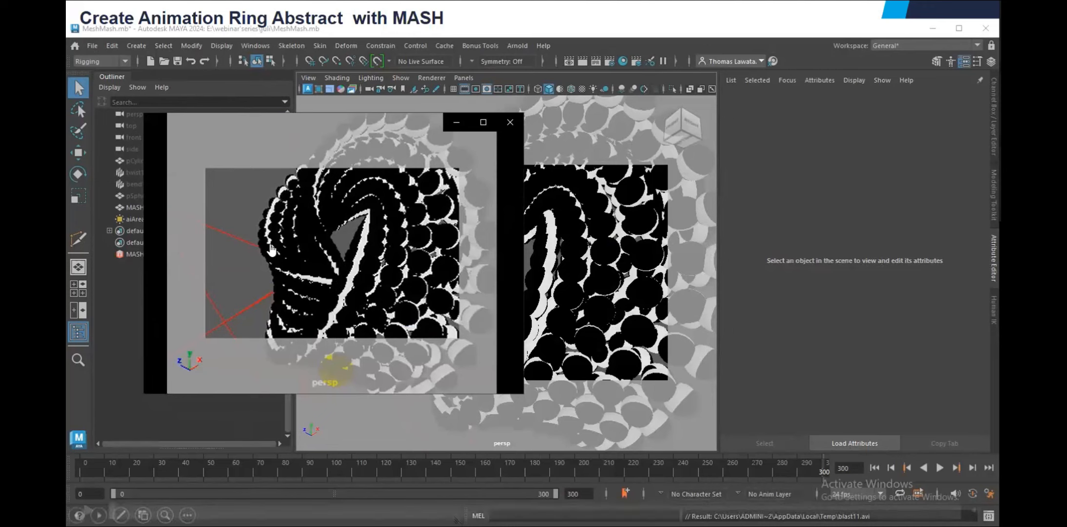
left_click(334, 369)
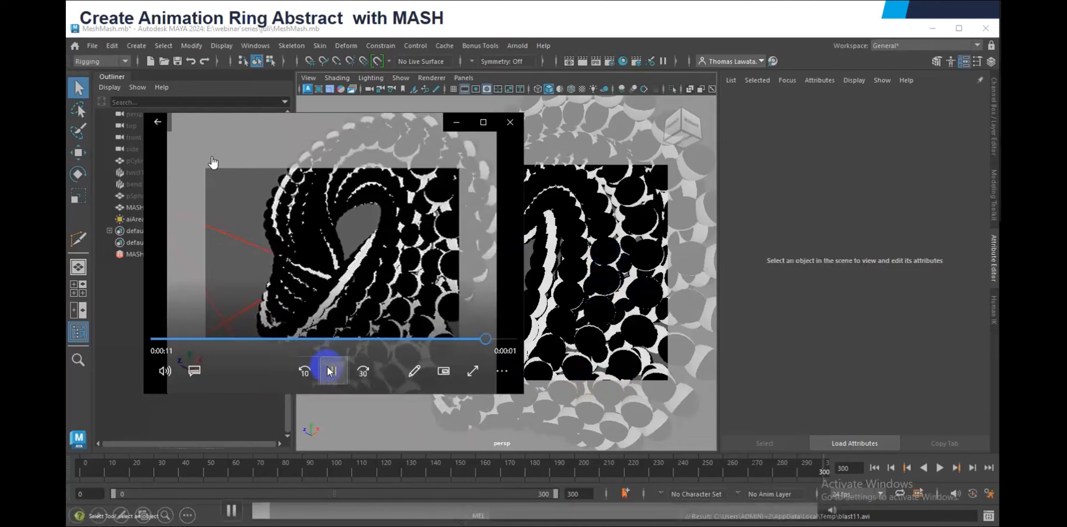
left_click(939, 468)
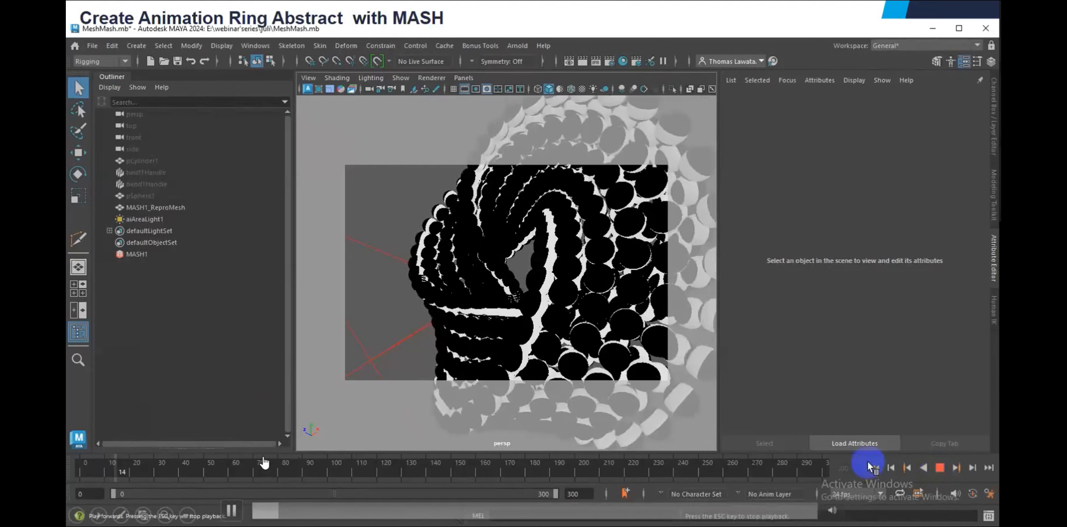
key("Escape")
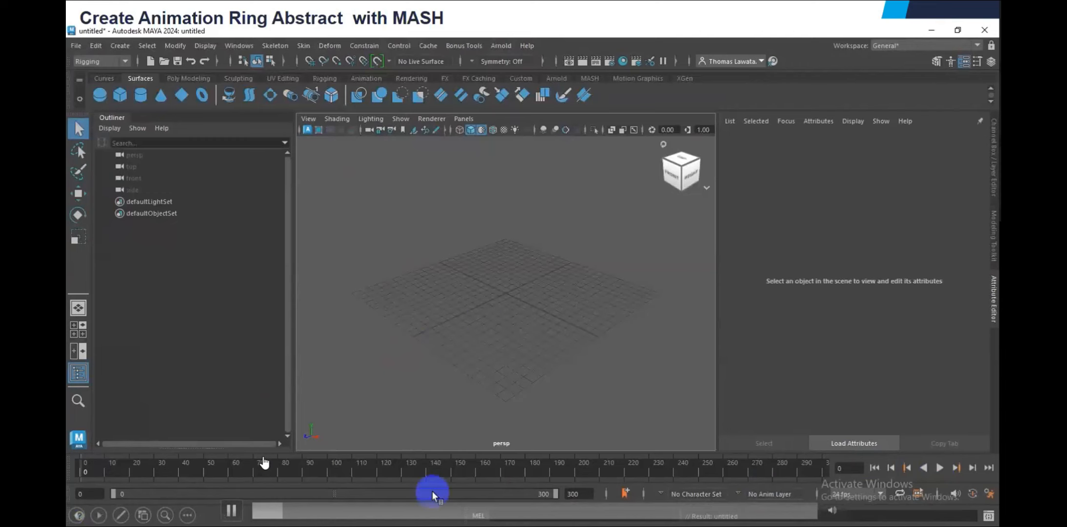
Create a polygon cylinder and set its Subdivisions Axis to 3 to make a triangular prism
left_click(188, 78)
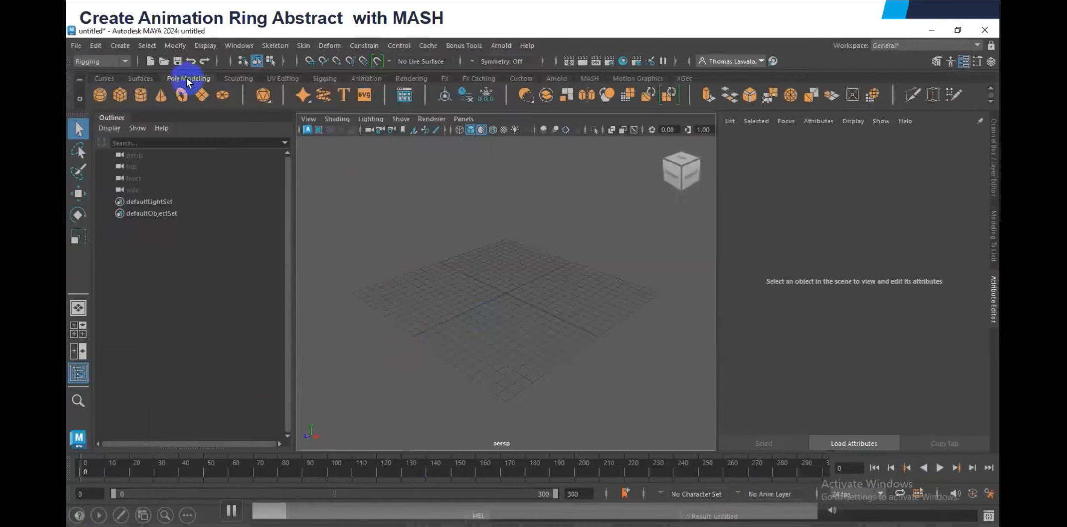
left_click(141, 97)
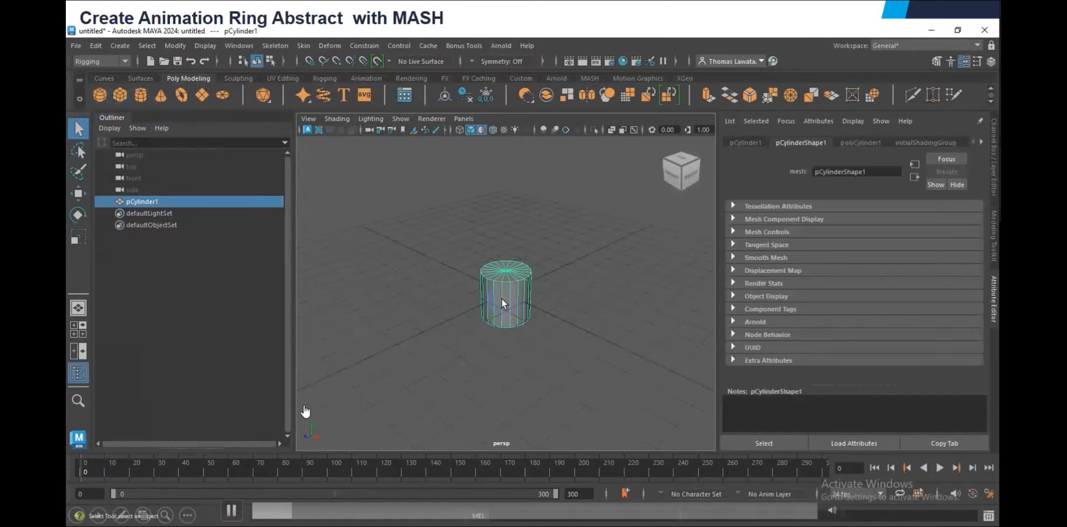
key("ctrl+a")
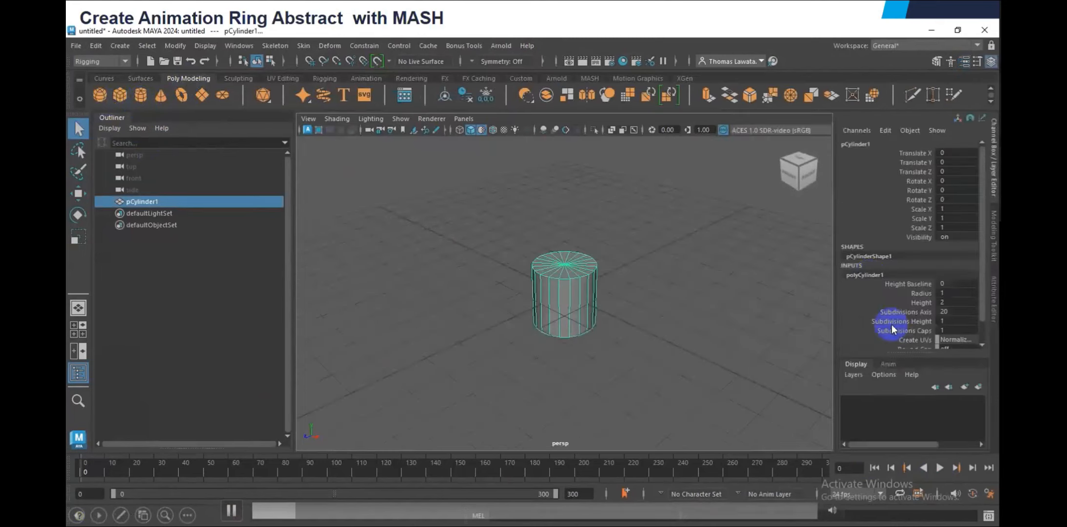
left_click(923, 293)
left_click(917, 312)
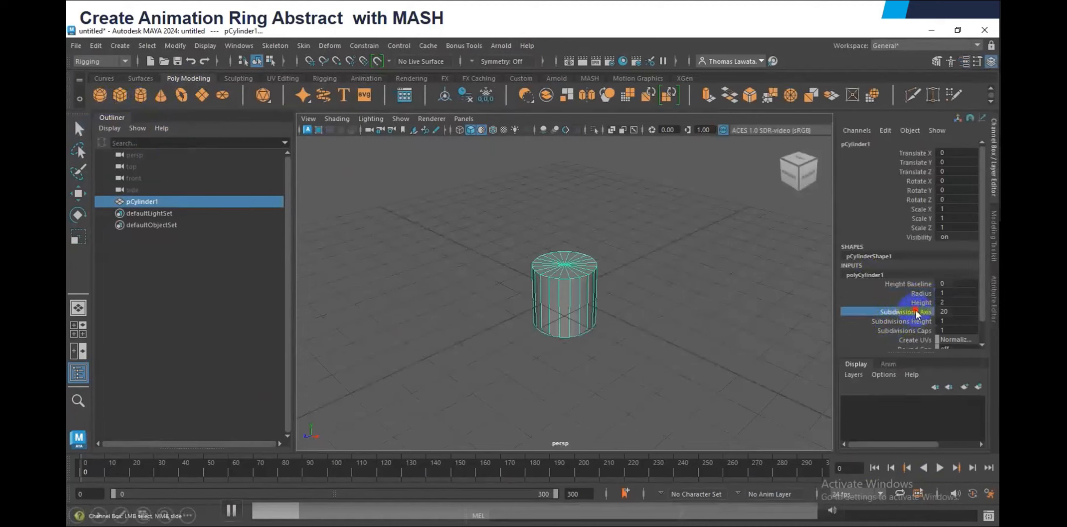
left_click(945, 312)
type("3")
key("Return")
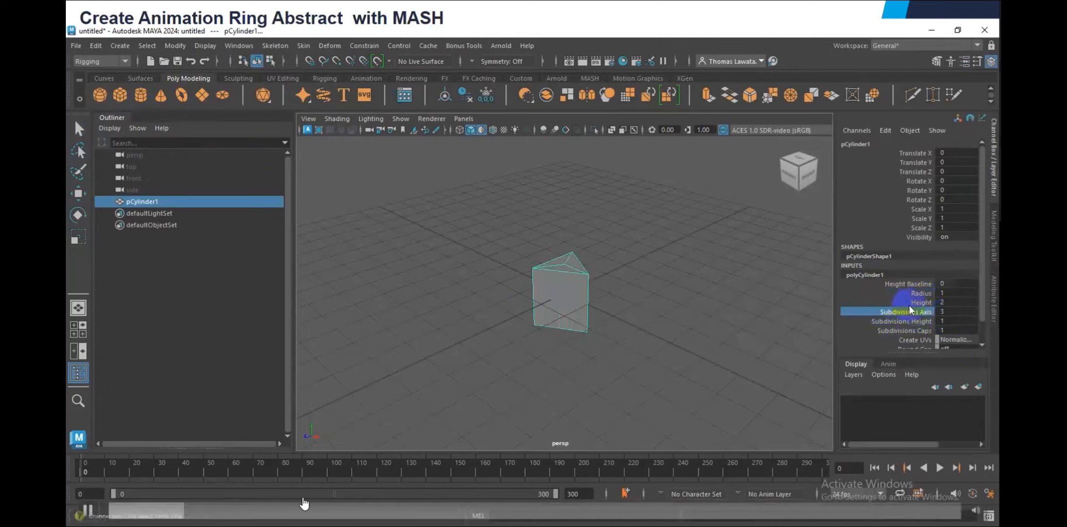
Set the prism's Height to 11 and its Subdivisions Height to 42
left_click(946, 302)
left_click(242, 506)
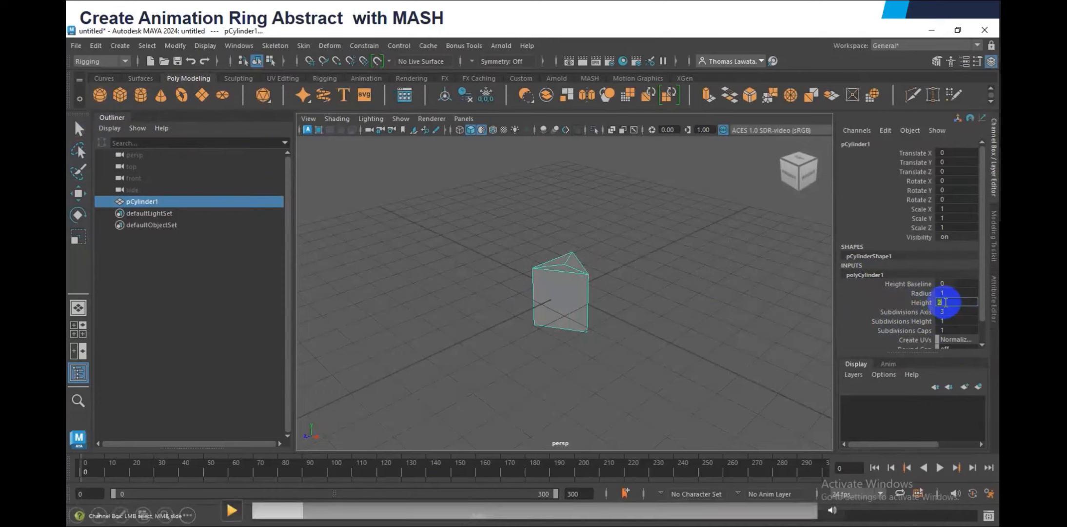
type("11")
key("Return")
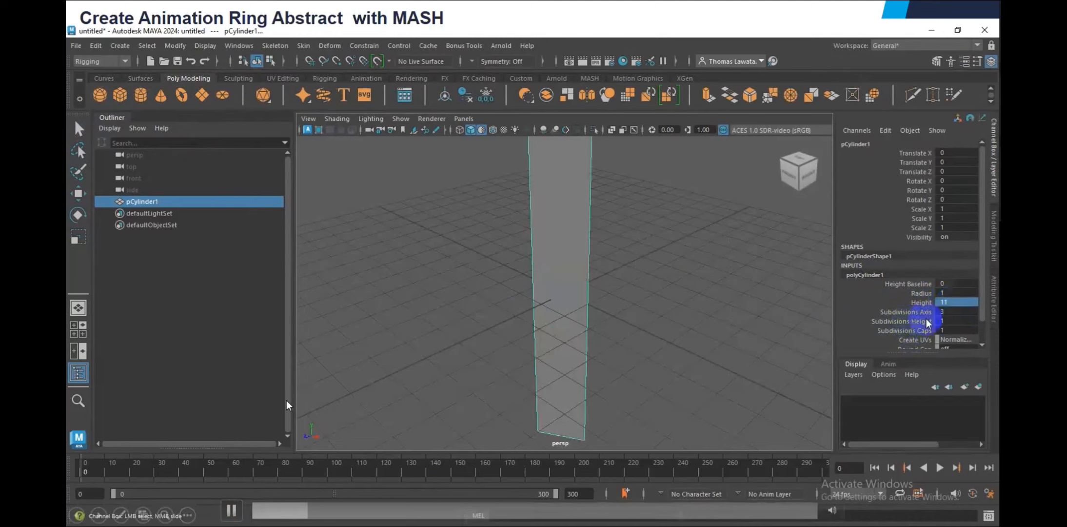
double_click(954, 322)
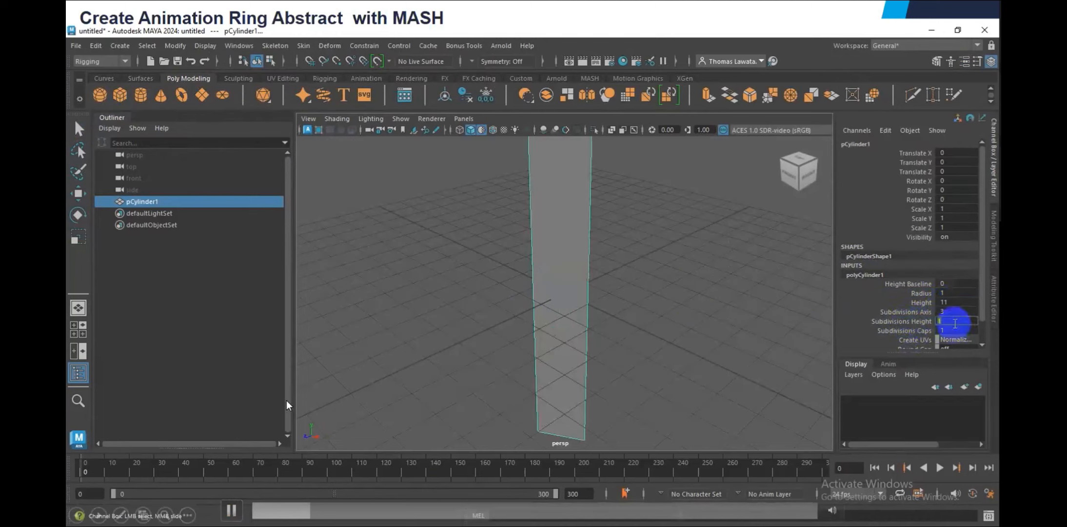
type("42")
key("Return")
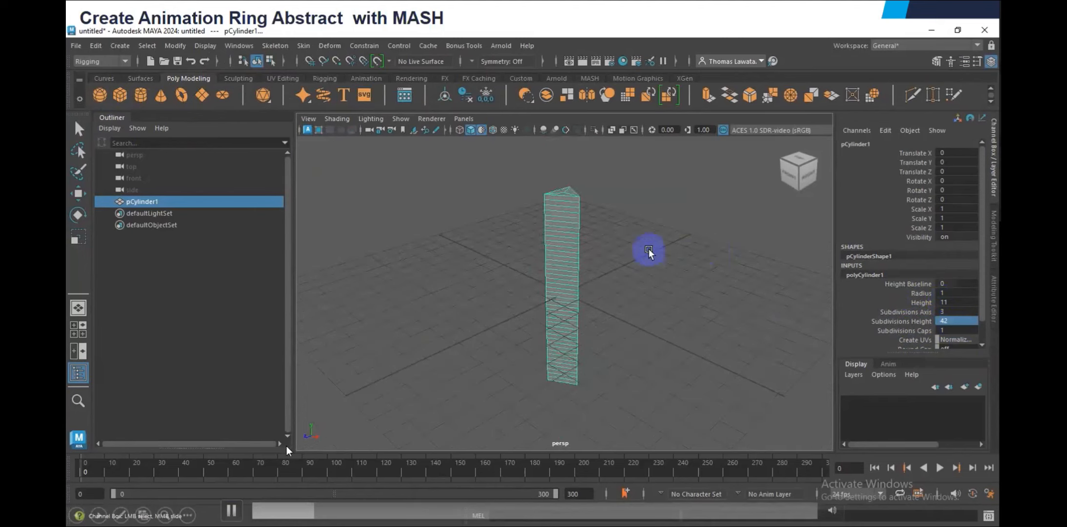
Delete the triangular cap faces at the ends of the prism and return to object selection
left_click_drag(649, 251, 575, 307, "alt")
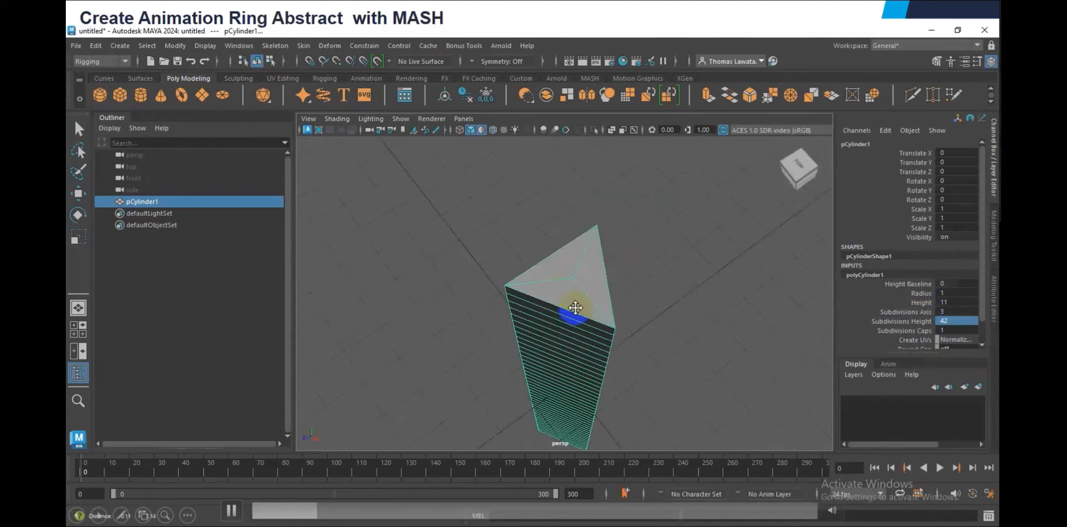
right_click(557, 271)
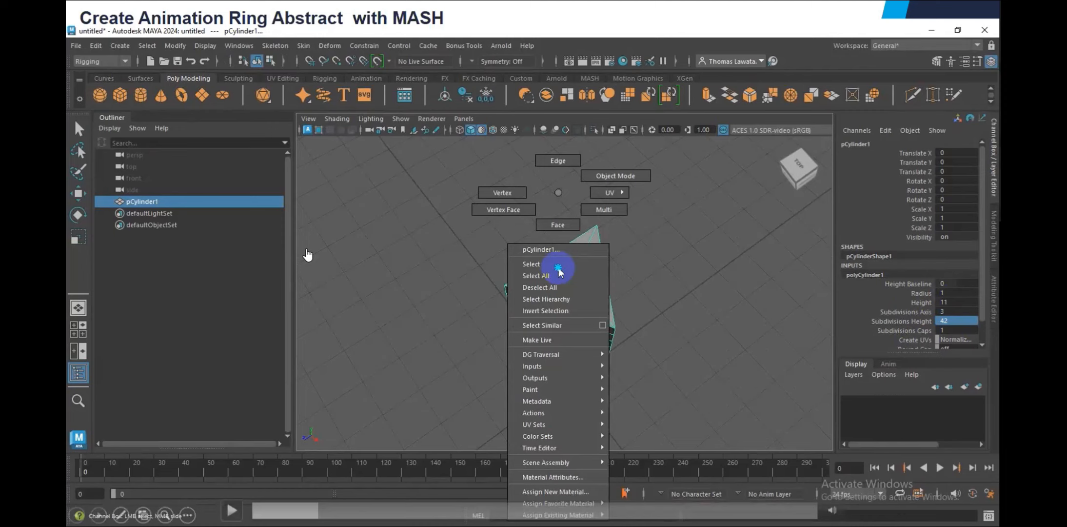
left_click(557, 224)
left_click(567, 267)
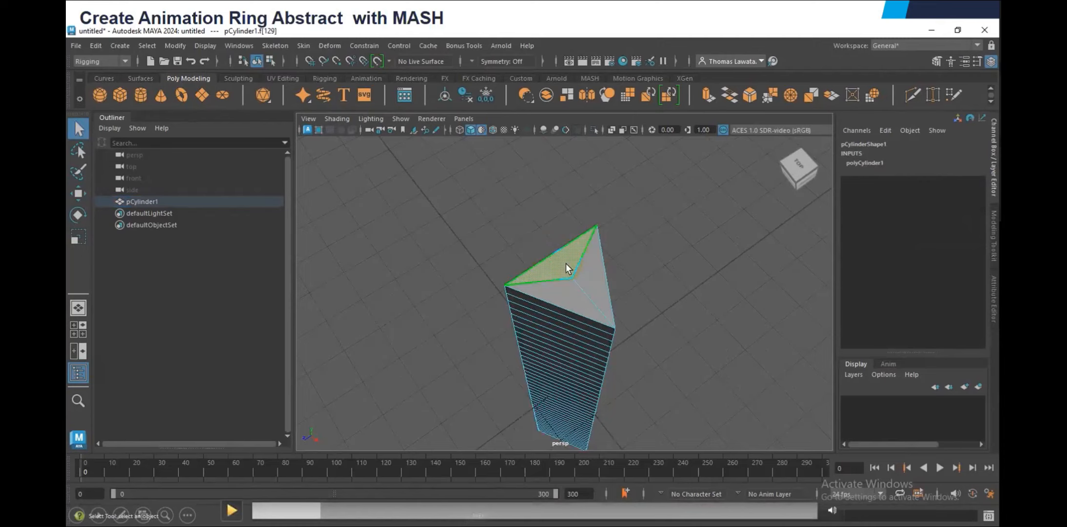
key("space")
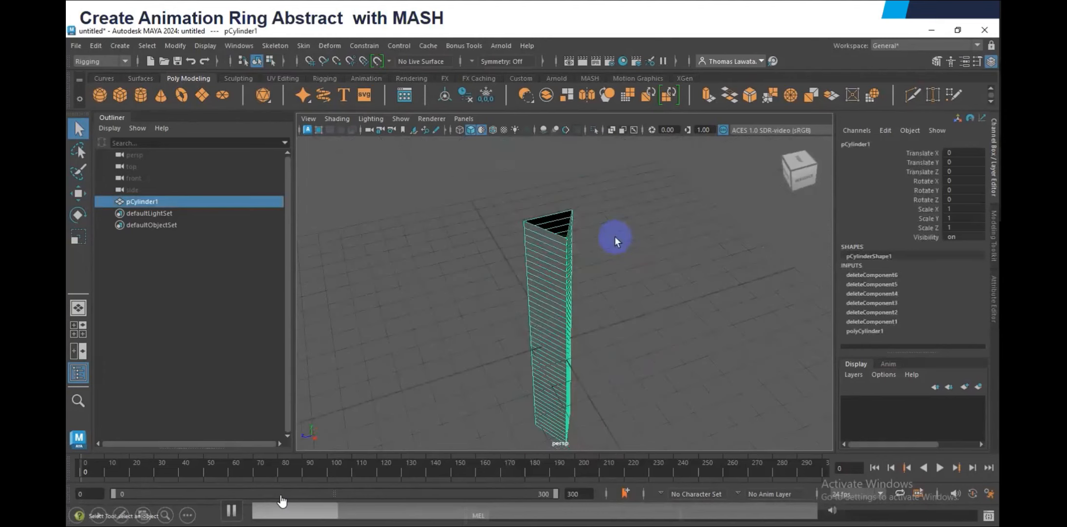
Apply a nonlinear Twist deformer to the open triangular prism
left_click_drag(562, 247, 541, 244, "alt")
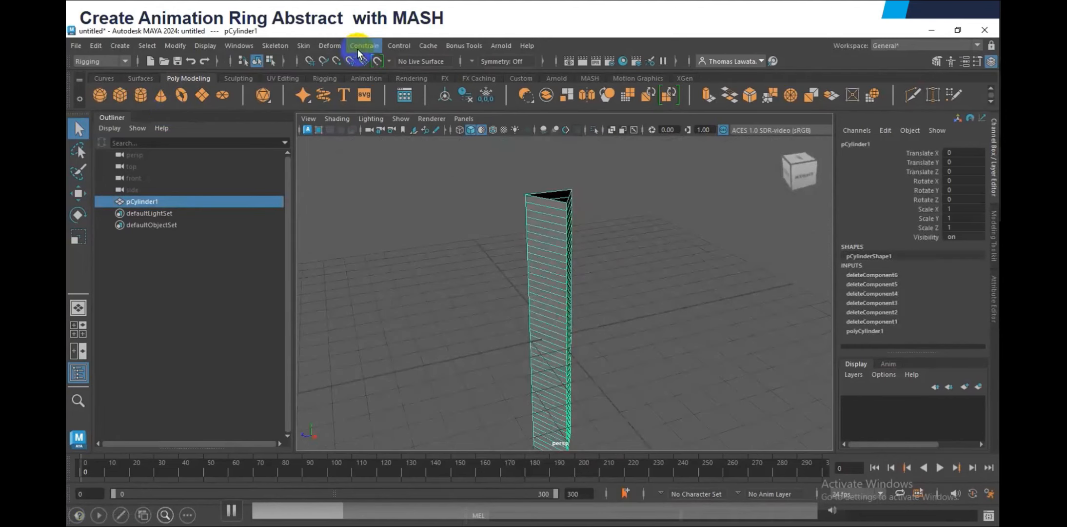
left_click(333, 45)
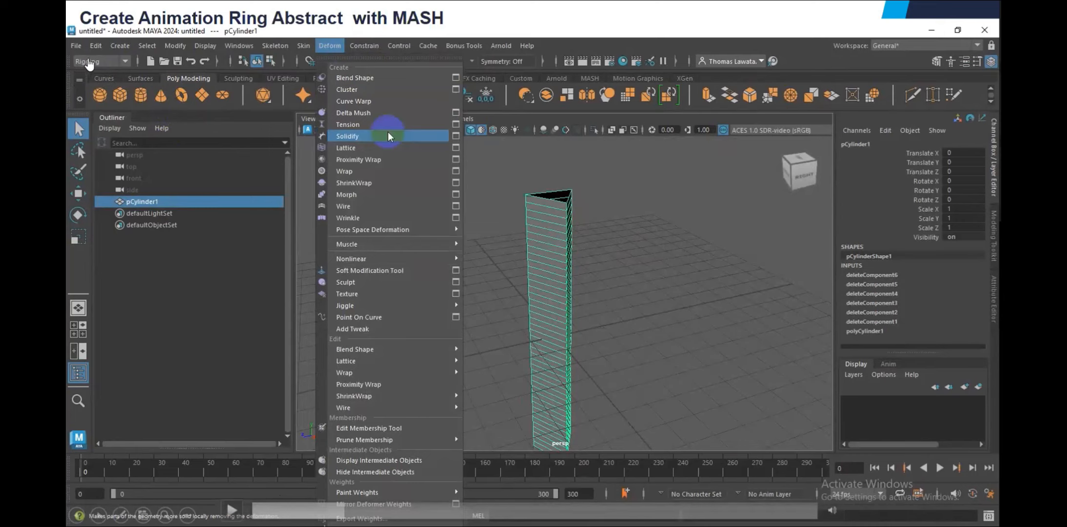
left_click(232, 510)
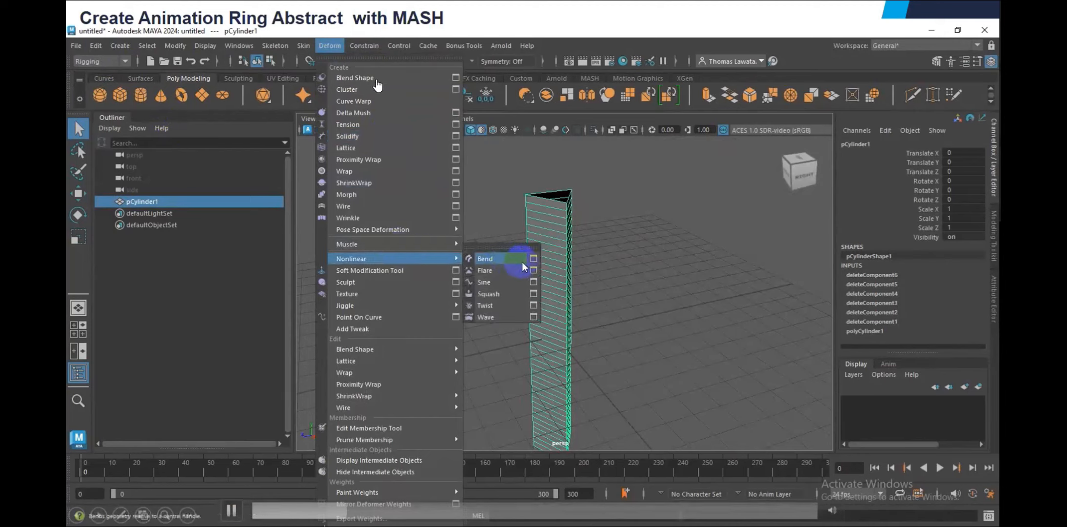
left_click(233, 506)
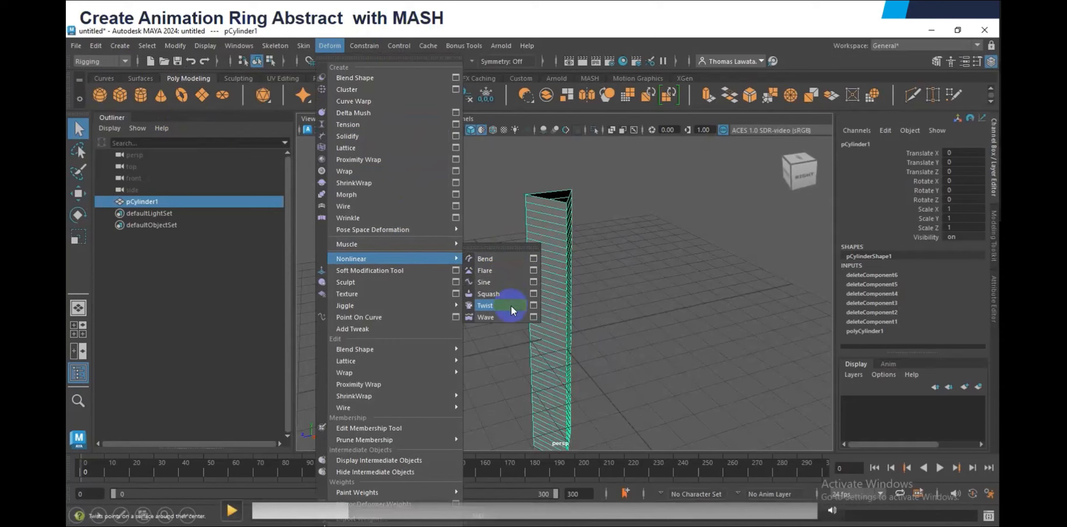
left_click(511, 306)
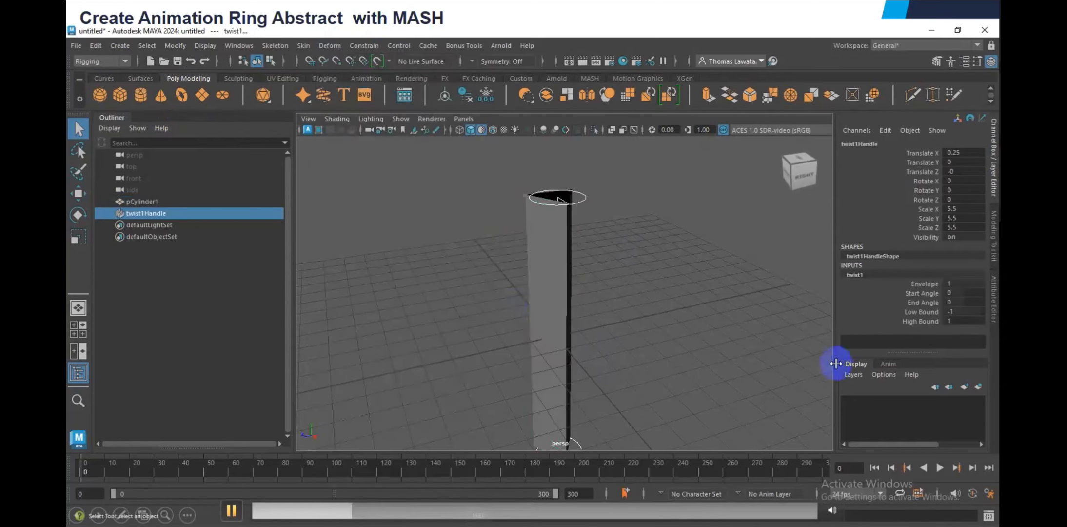
Set the Twist deformer's Start Angle to 360
left_click_drag(723, 360, 714, 331, "alt")
left_click(261, 456)
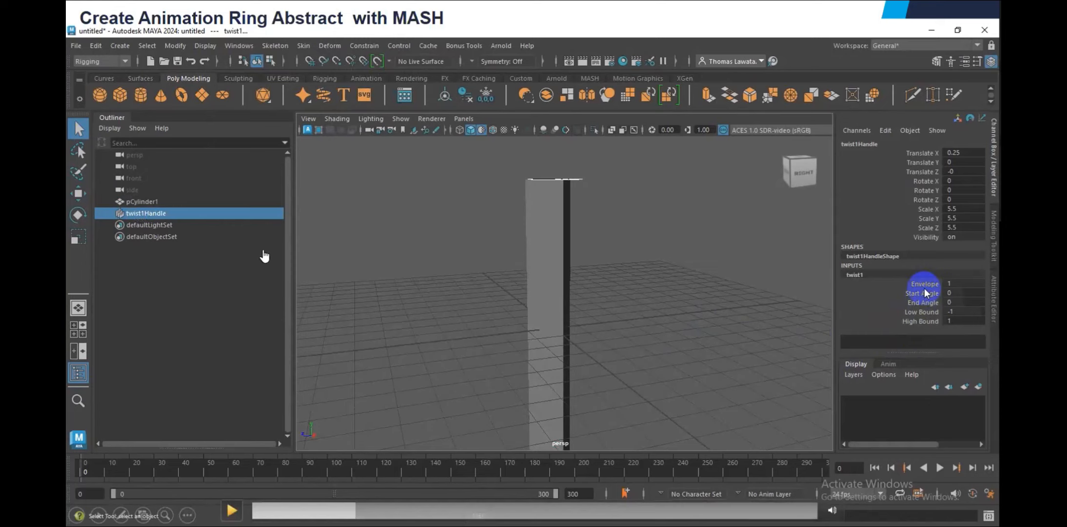
left_click(235, 499)
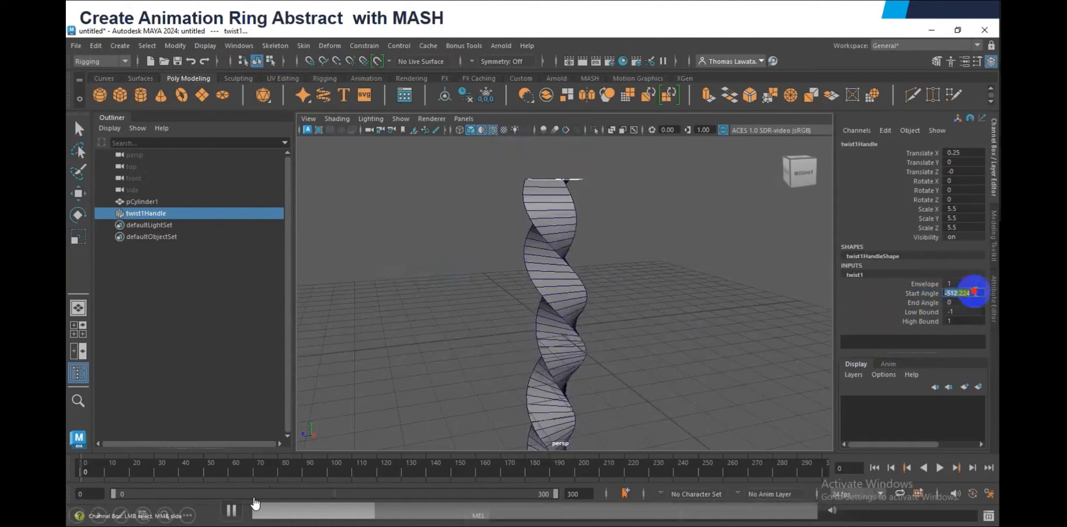
key("space")
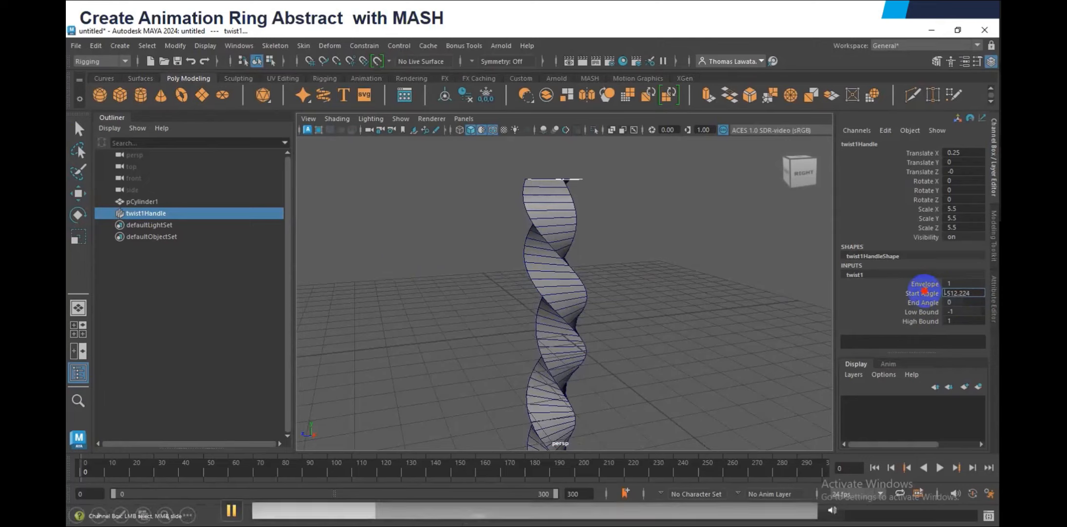
double_click(947, 293)
type("360")
key("Return")
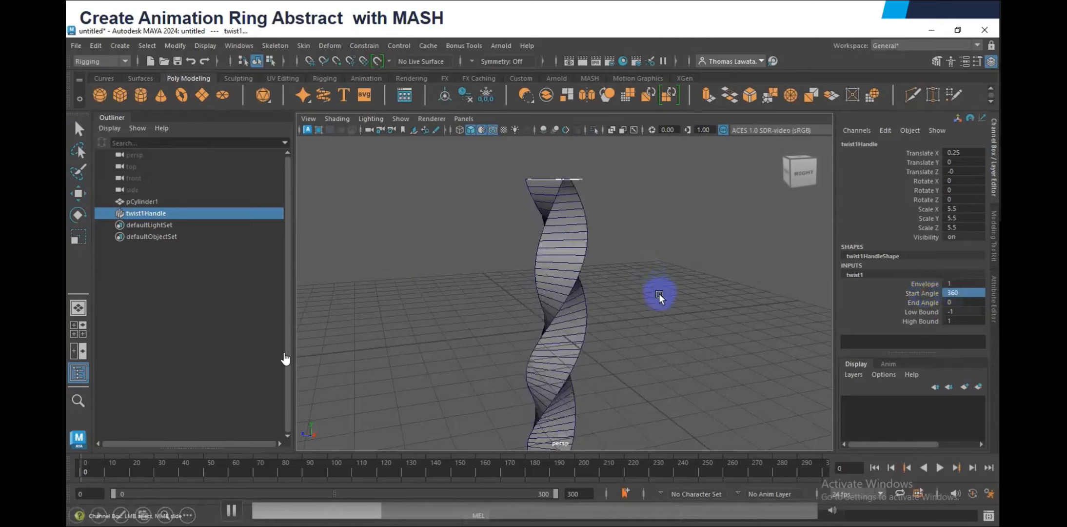
Select the twisted prism pCylinder1 and apply a nonlinear Bend deformer to it
left_click_drag(657, 303, 624, 307, "alt")
left_click(143, 201)
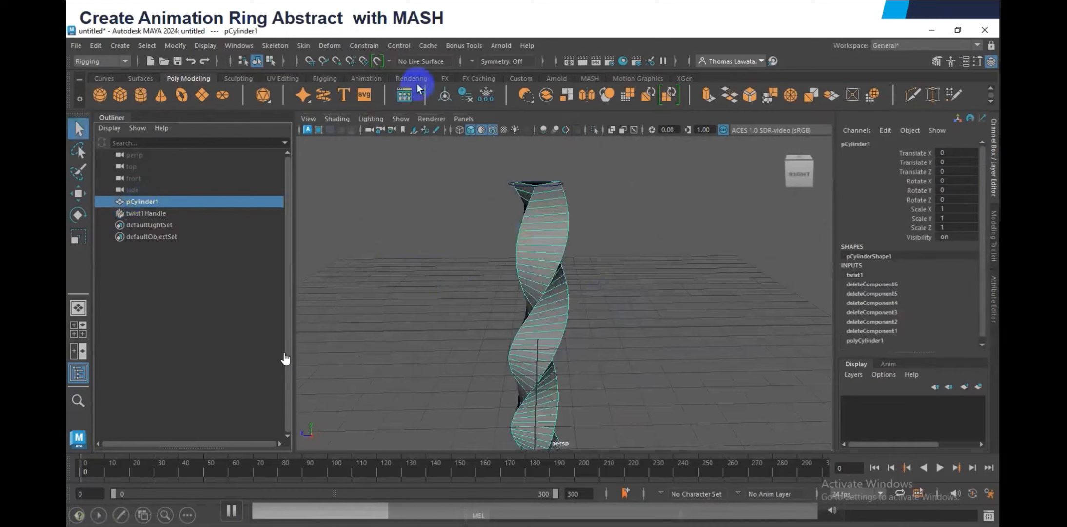
left_click(331, 46)
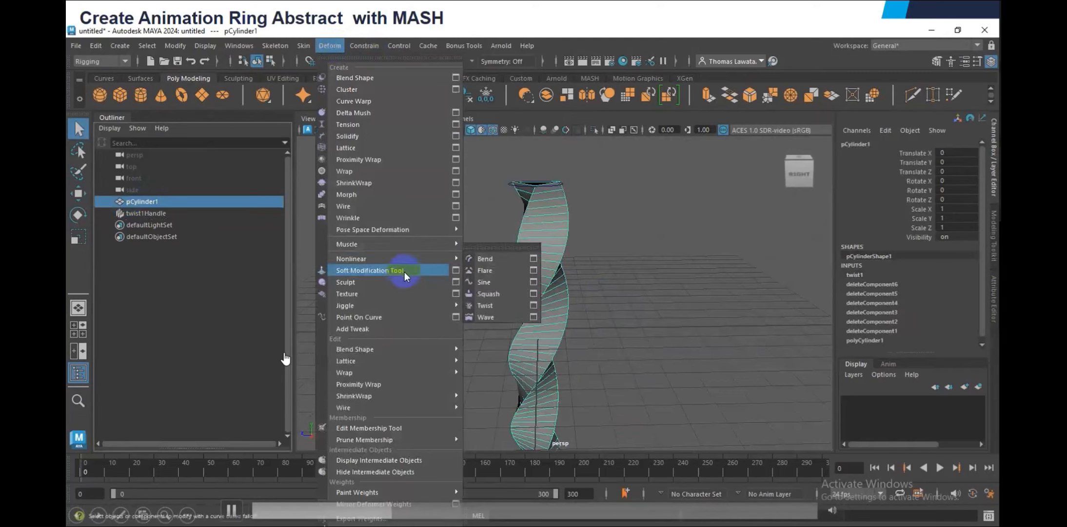
left_click(504, 264)
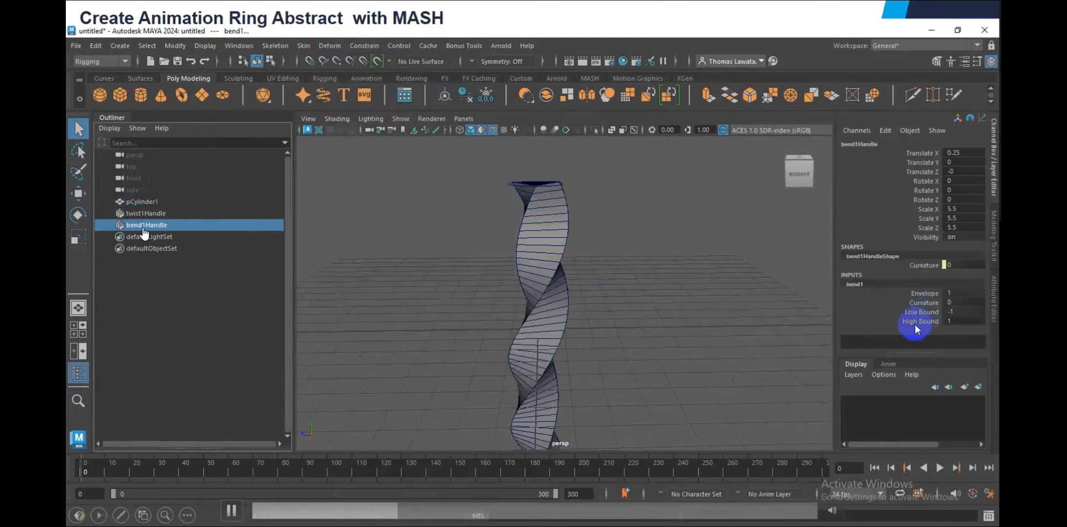
Set the Bend deformer's Curvature to -180 to close the twisted prism into a ring
left_click(924, 302)
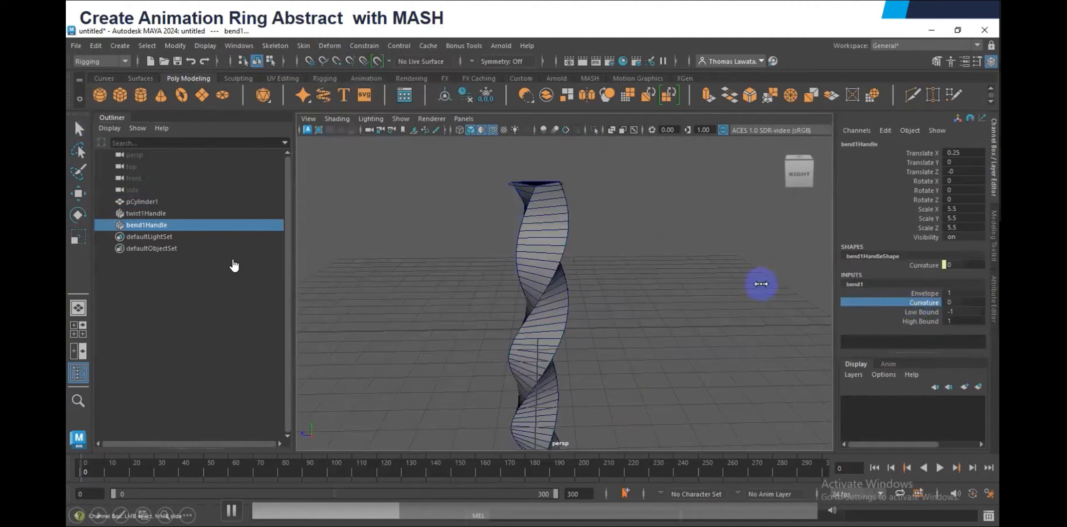
middle_click_drag(760, 286, 755, 316)
left_click_drag(755, 316, 833, 310, "alt")
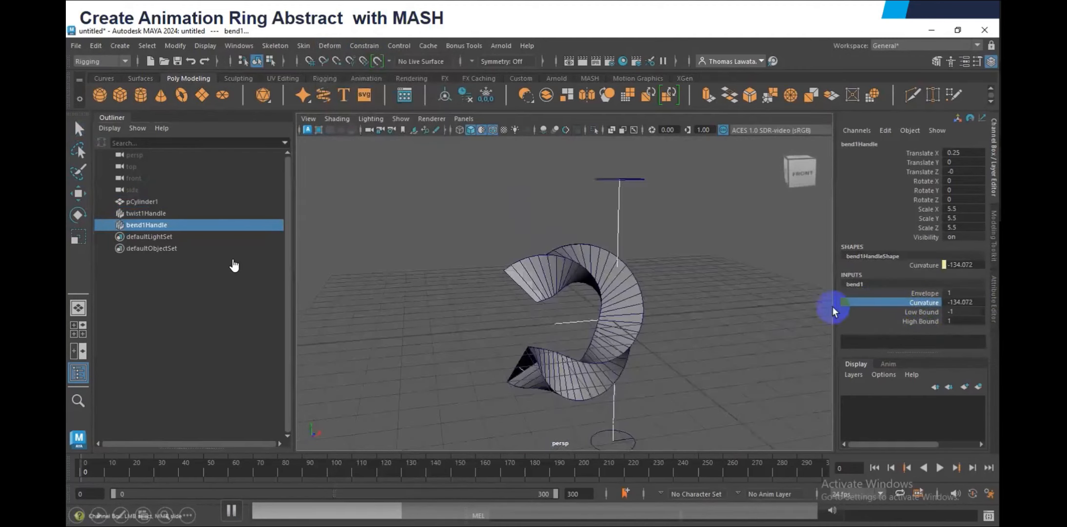
middle_click_drag(834, 307, 746, 312)
left_click_drag(746, 312, 626, 313, "alt")
right_click_drag(626, 313, 678, 319, "alt")
left_click_drag(678, 320, 565, 262, "alt")
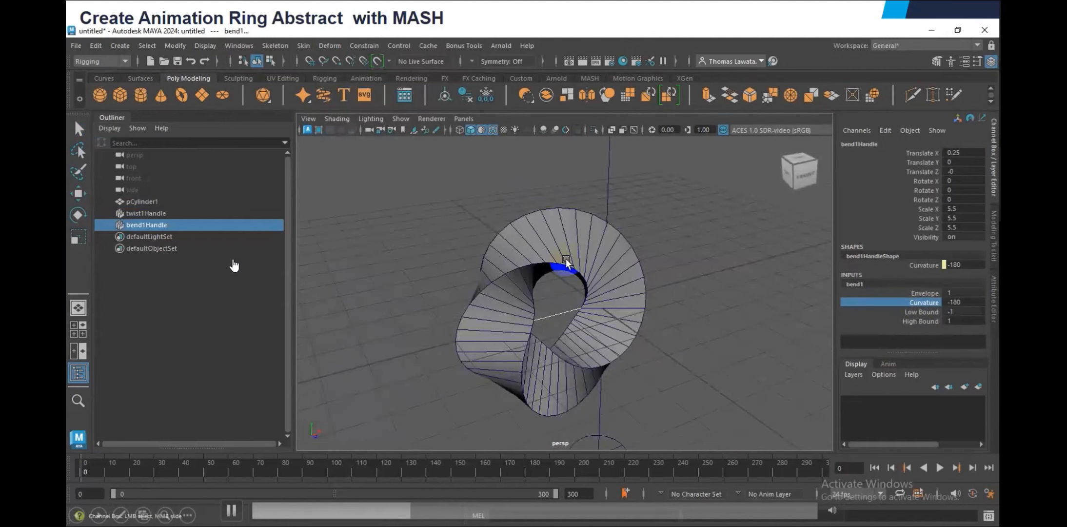
Insert several lengthwise edge loops with Multi-Cut along the three sides of the twisted ring
scroll(566, 259, "up", 4)
right_click_drag(558, 193, 562, 161)
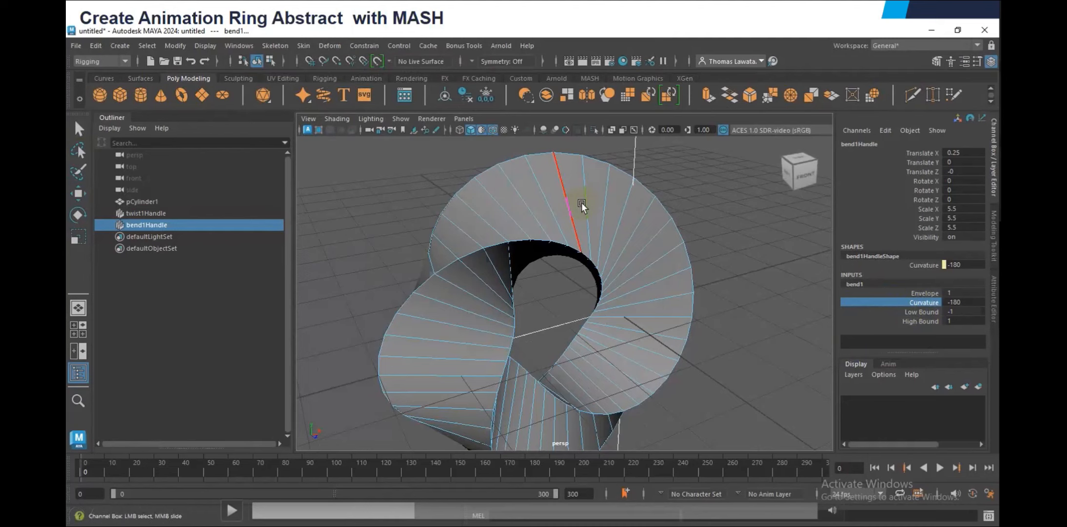
mouse_move(581, 202)
left_mouse_down("alt")
mouse_move(645, 216)
mouse_move(594, 192)
left_mouse_up("alt")
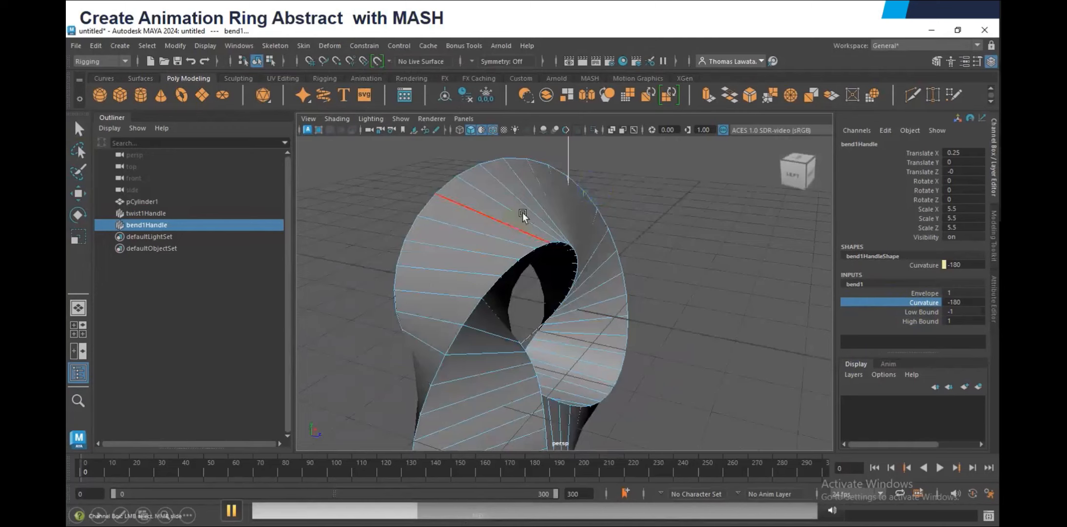
right_click_drag(522, 214, 607, 157, "shift")
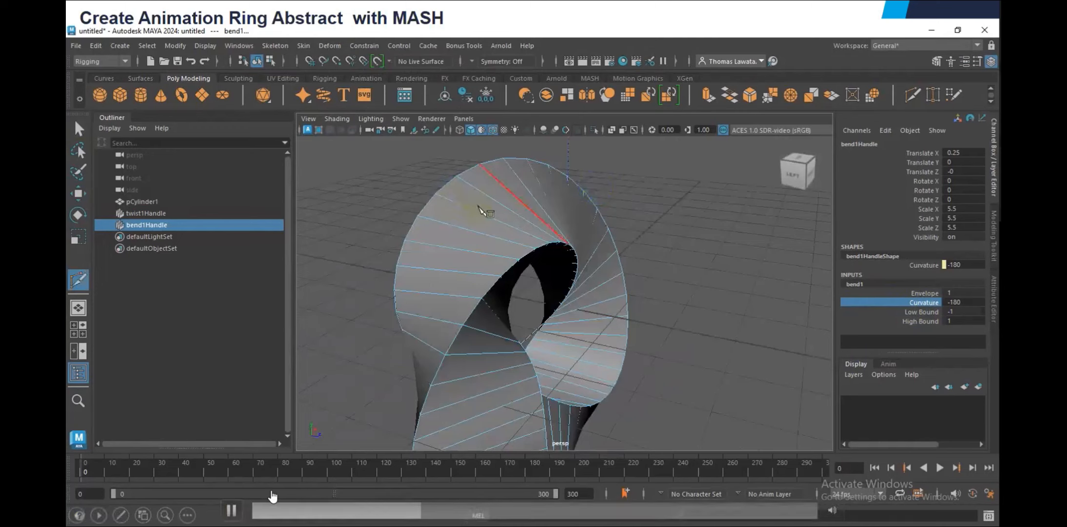
key("ctrl")
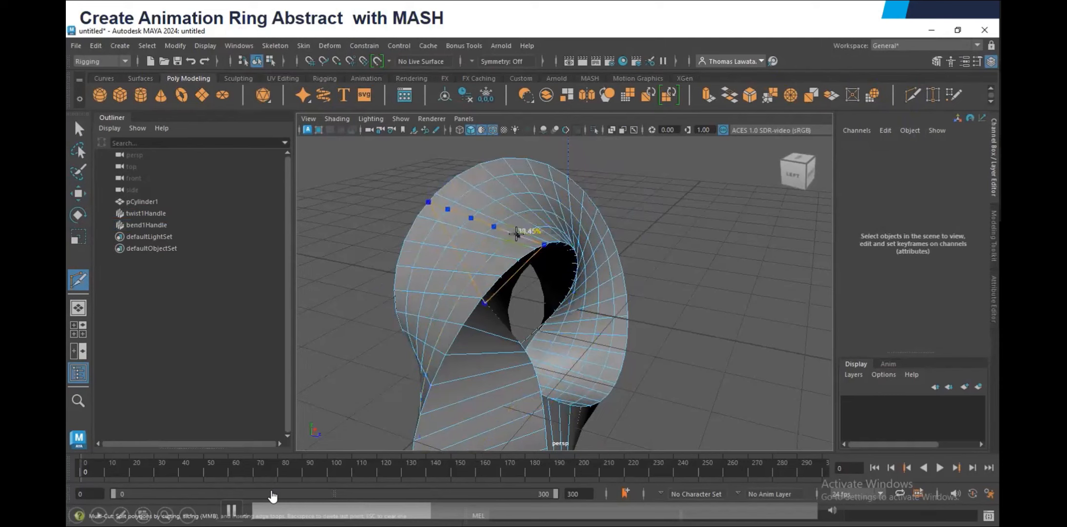
middle_click_drag(516, 233, 536, 178, "alt")
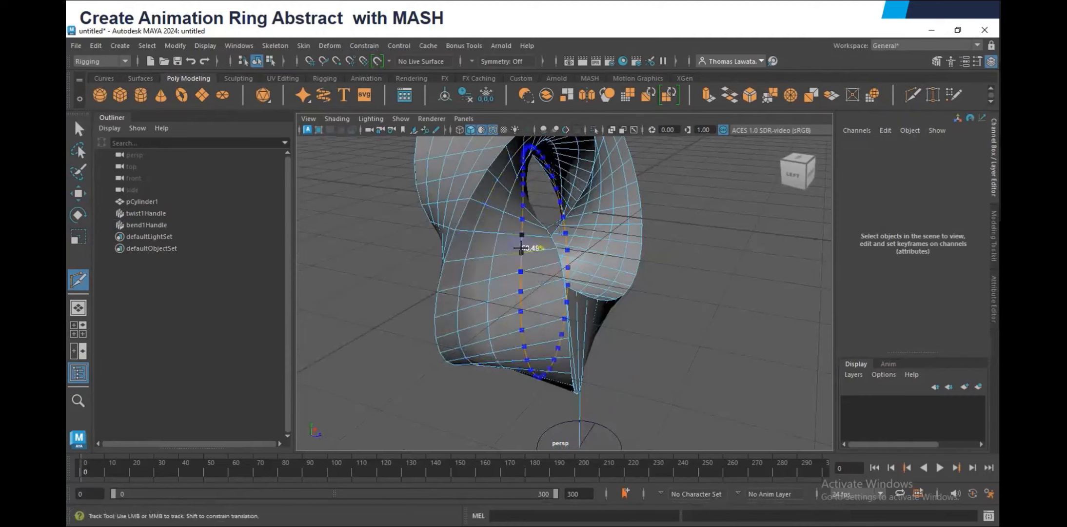
left_click(521, 247)
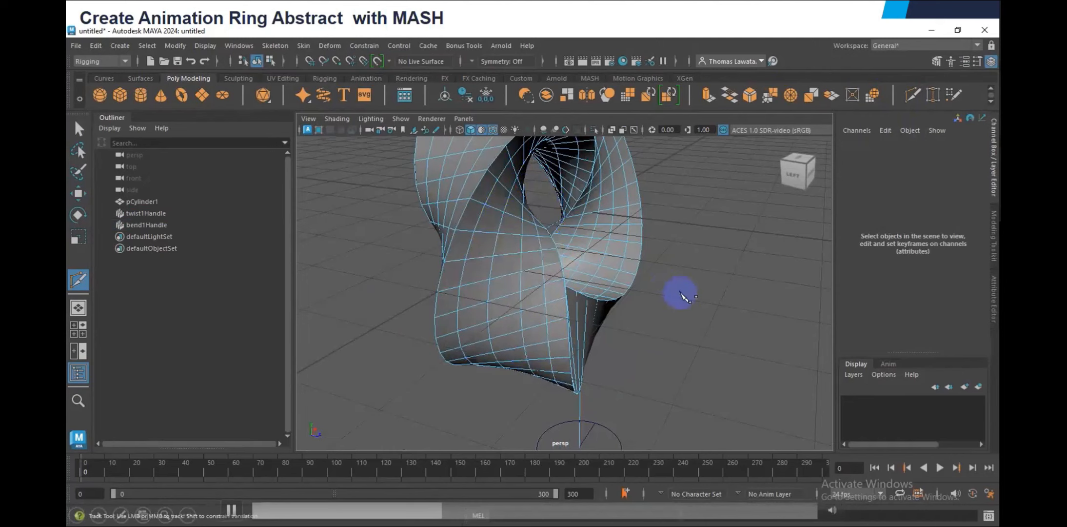
left_click_drag(682, 294, 566, 279, "alt")
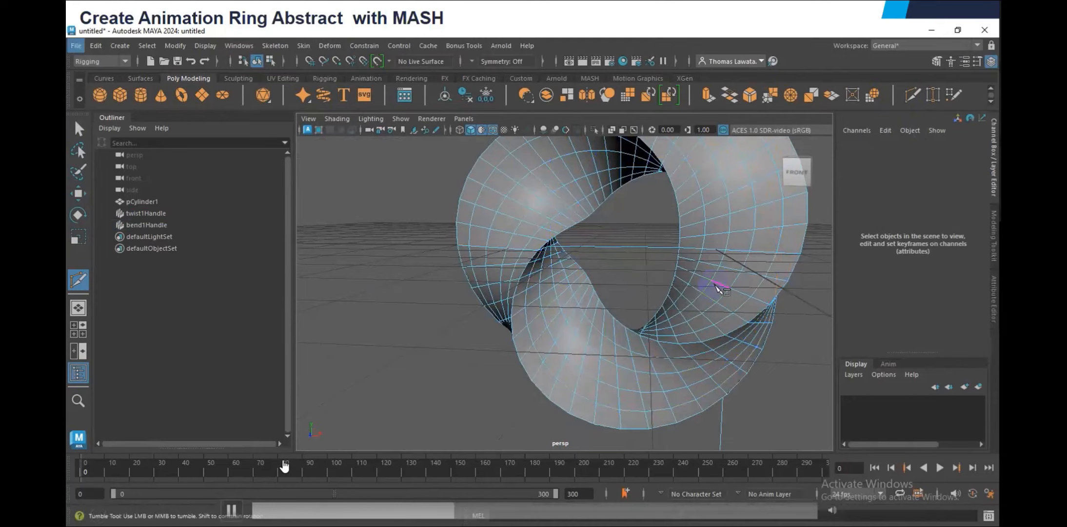
left_click_drag(721, 289, 672, 284, "alt")
Select the ring pCylinder1 and inspect its new edge loops from all sides
key("w")
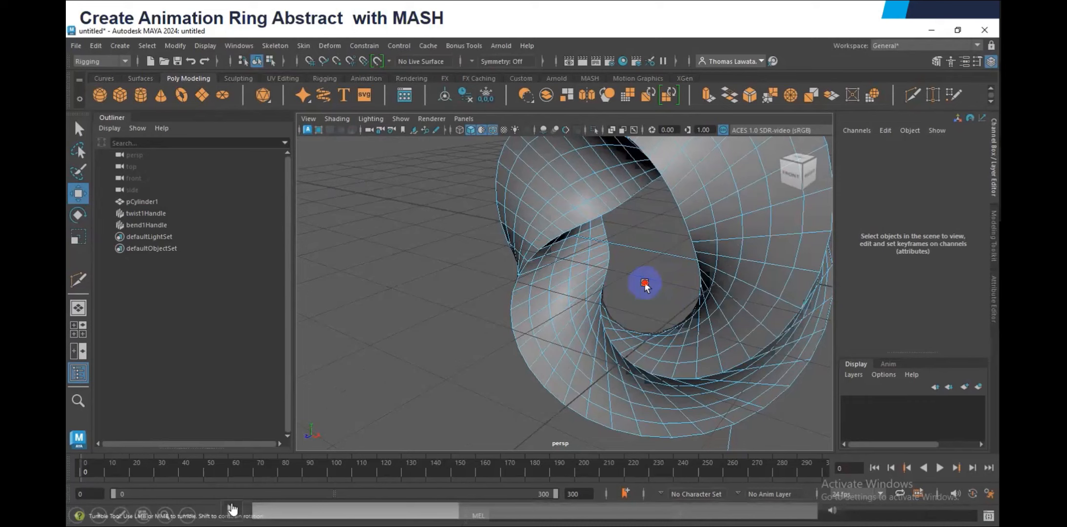
left_click_drag(644, 284, 651, 226, "alt")
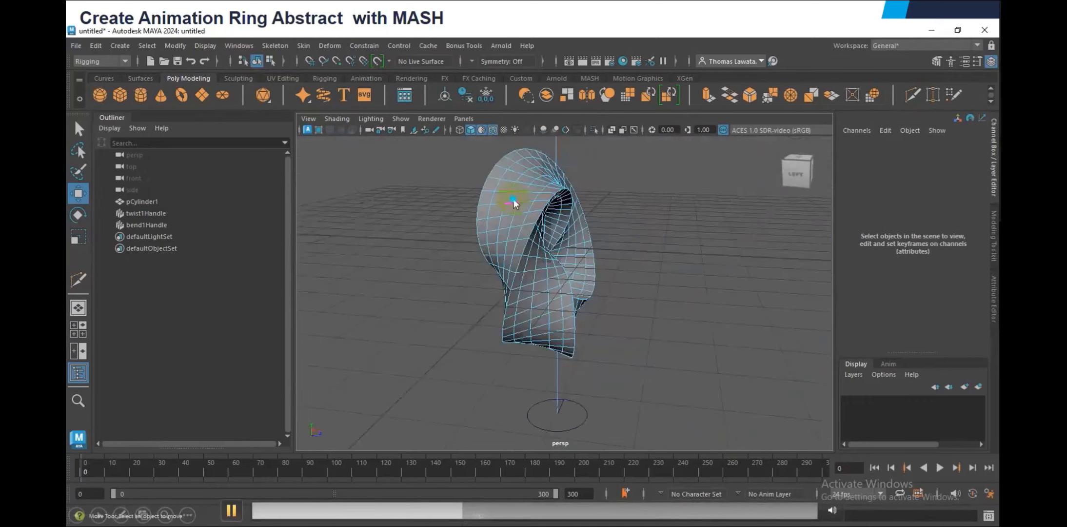
left_click(512, 199)
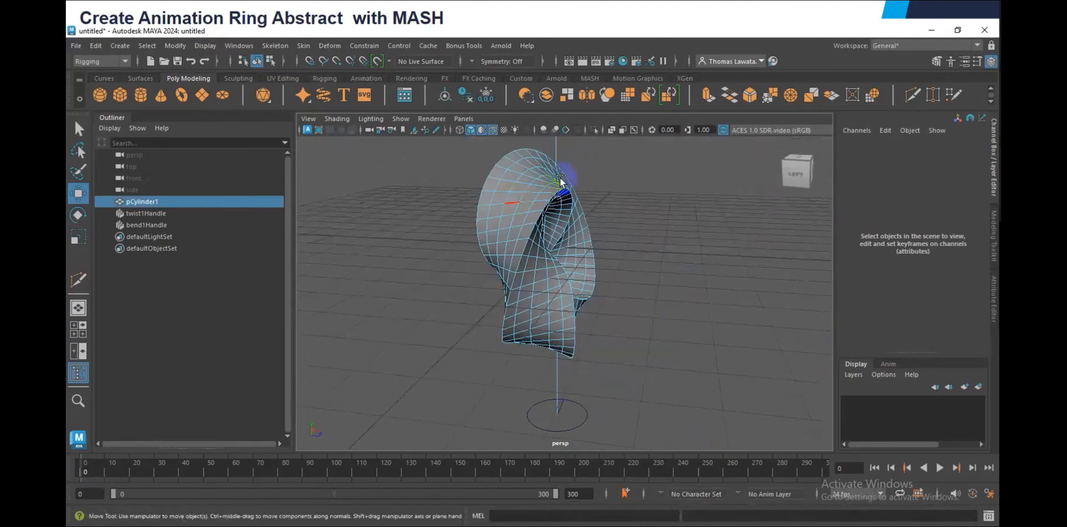
left_click_drag(512, 198, 695, 273, "alt")
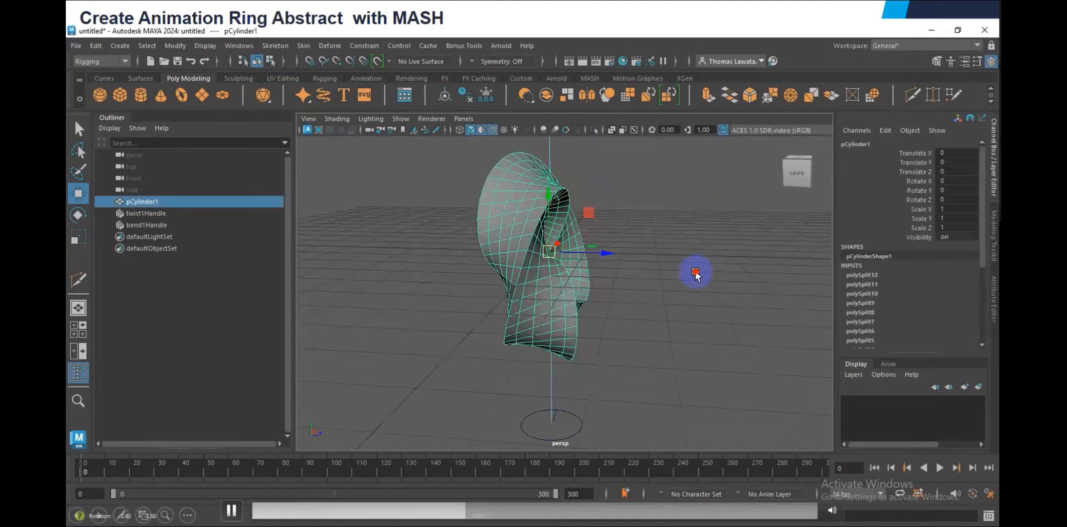
left_click_drag(696, 273, 732, 266, "alt")
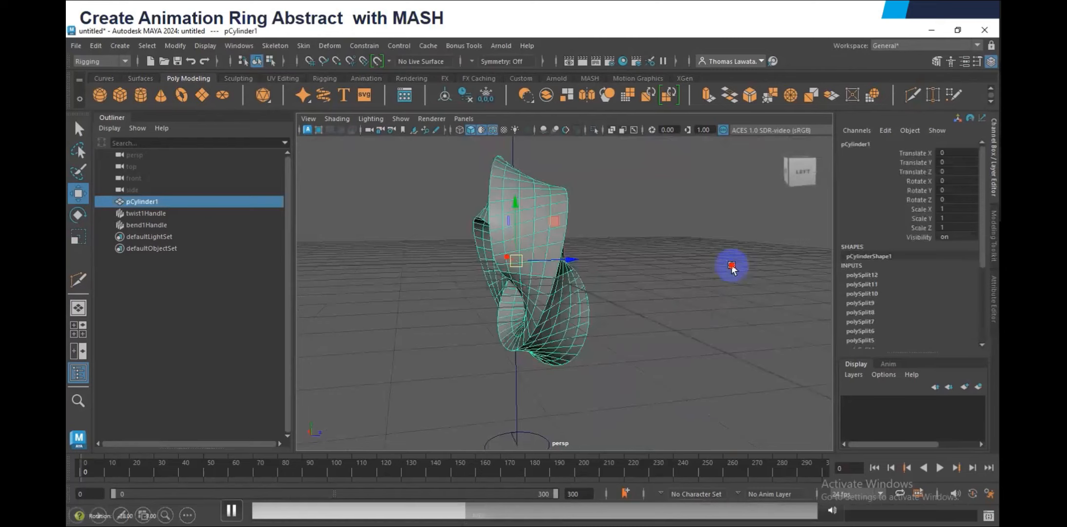
left_click_drag(731, 266, 675, 273, "alt")
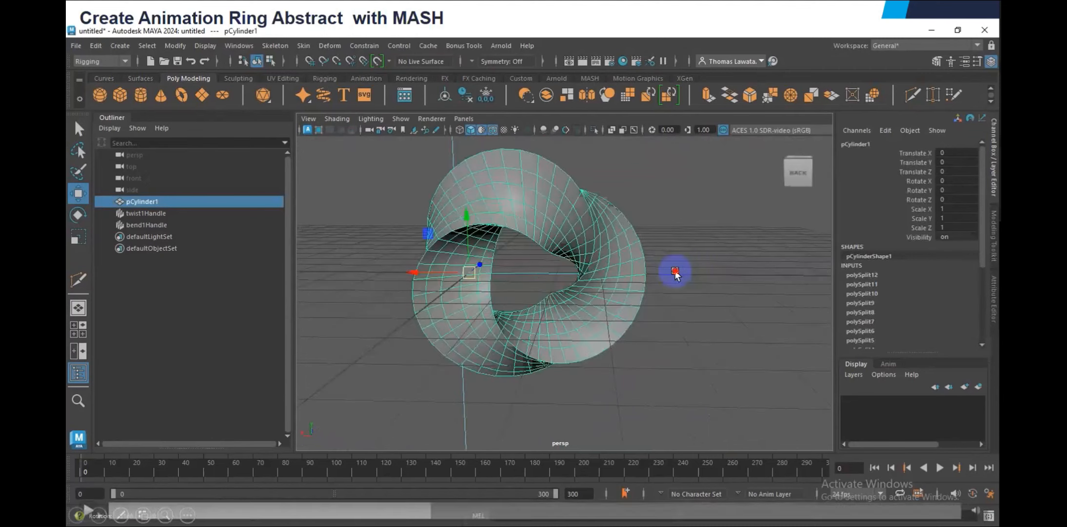
left_click_drag(675, 273, 624, 276, "alt")
Try rotating the ring about its Y axis and reset Rotate Y to 0
key("e")
left_click(965, 193)
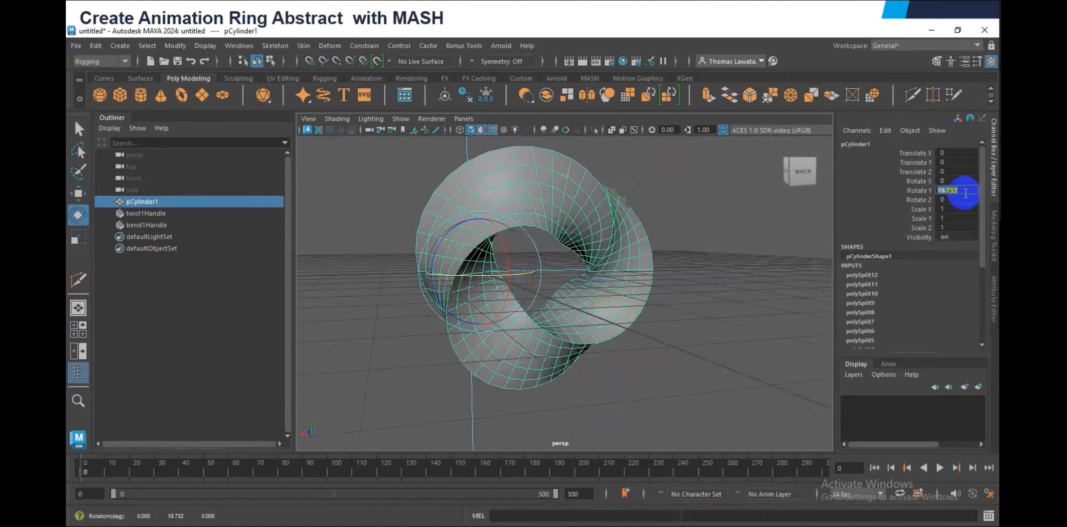
type("0")
key("Return")
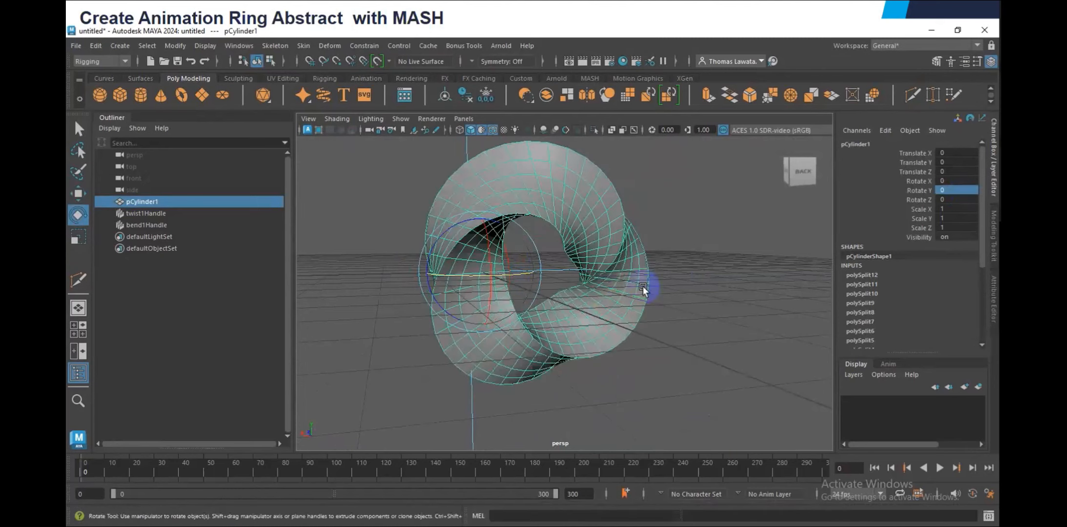
Create a polygon sphere and place it beside the ring at about -7.119 in Translate X
left_click_drag(642, 288, 610, 287, "alt")
left_click(100, 96)
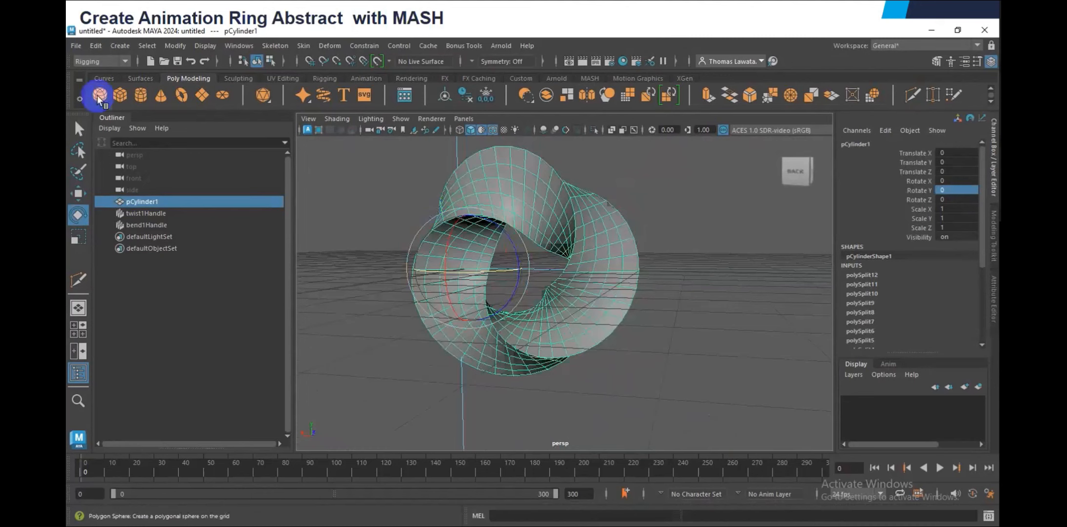
left_click_drag(717, 287, 685, 289, "alt")
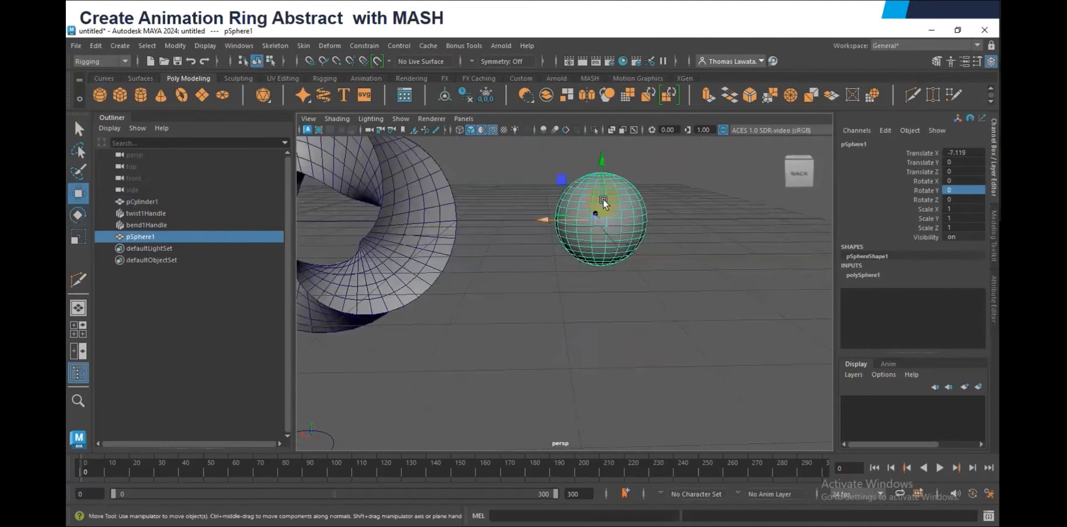
Assign a new black aiStandardSurface material to the sphere
right_click_drag(603, 198, 604, 491)
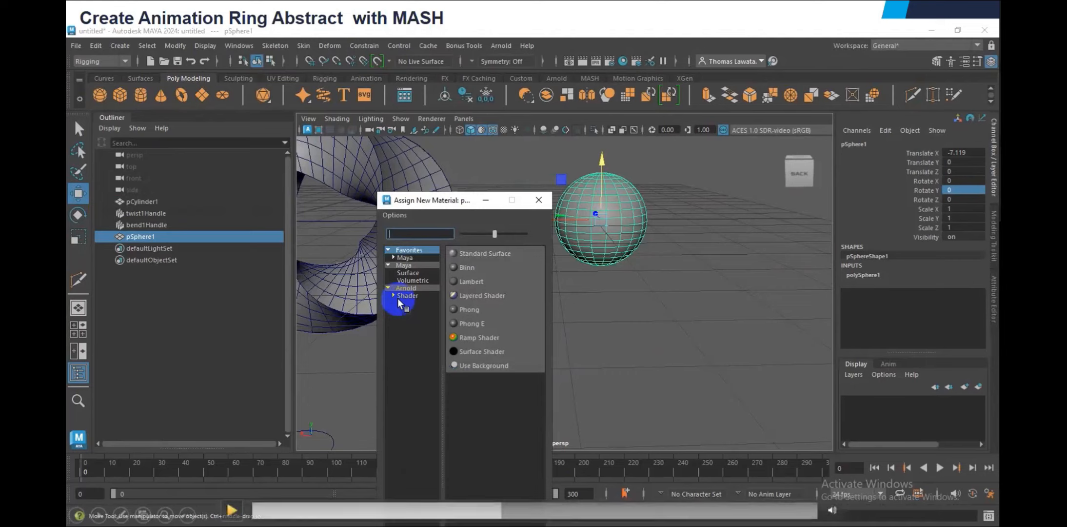
left_click(400, 296)
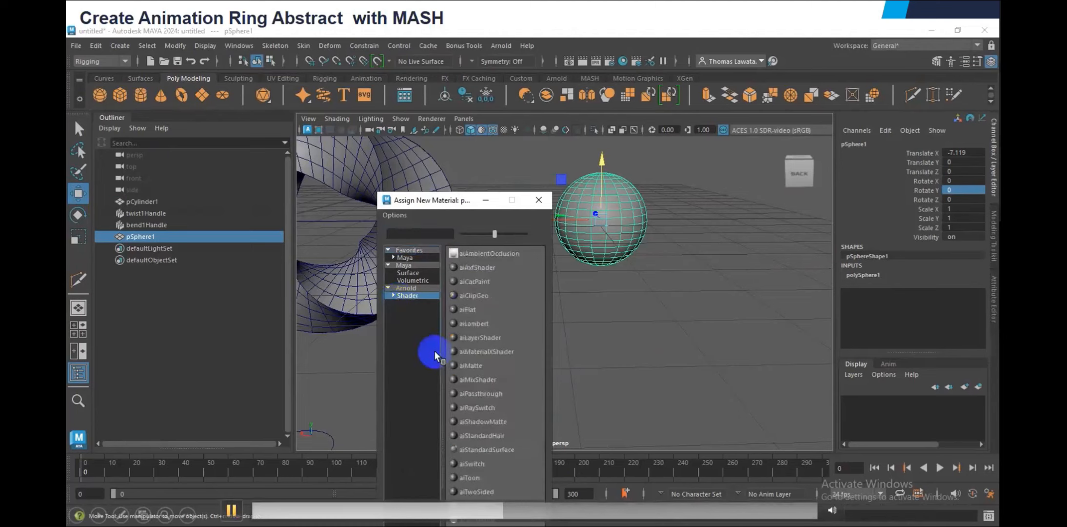
left_click(509, 457)
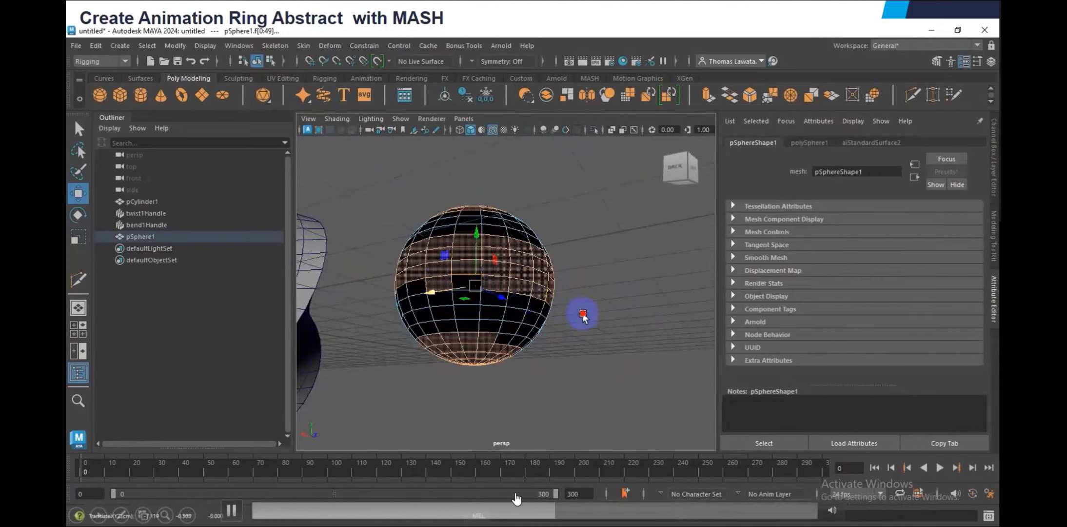
Assign a second aiStandardSurface material to the alternating face bands of the sphere and set its Emission Weight to 1
left_click(561, 506)
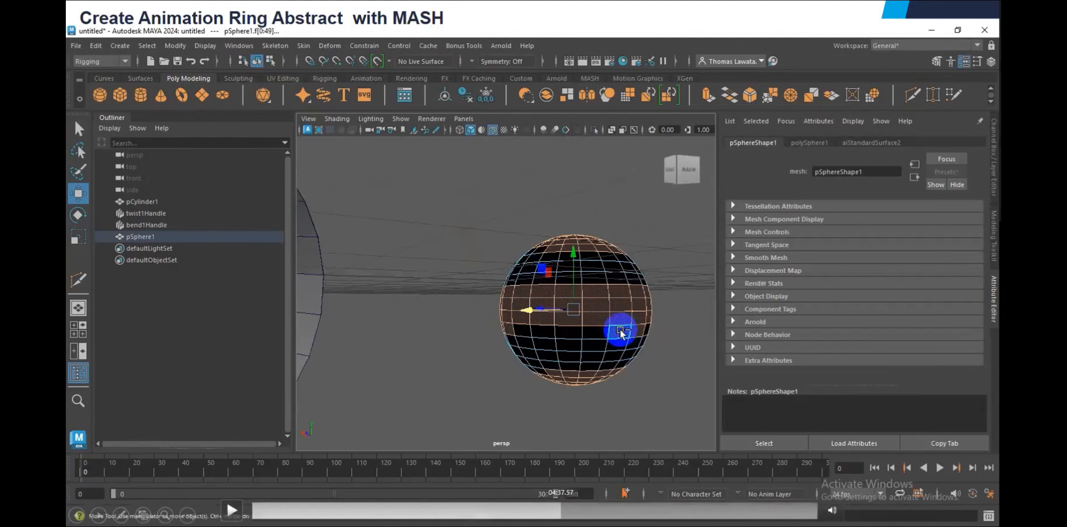
left_click(565, 508)
left_click(573, 508)
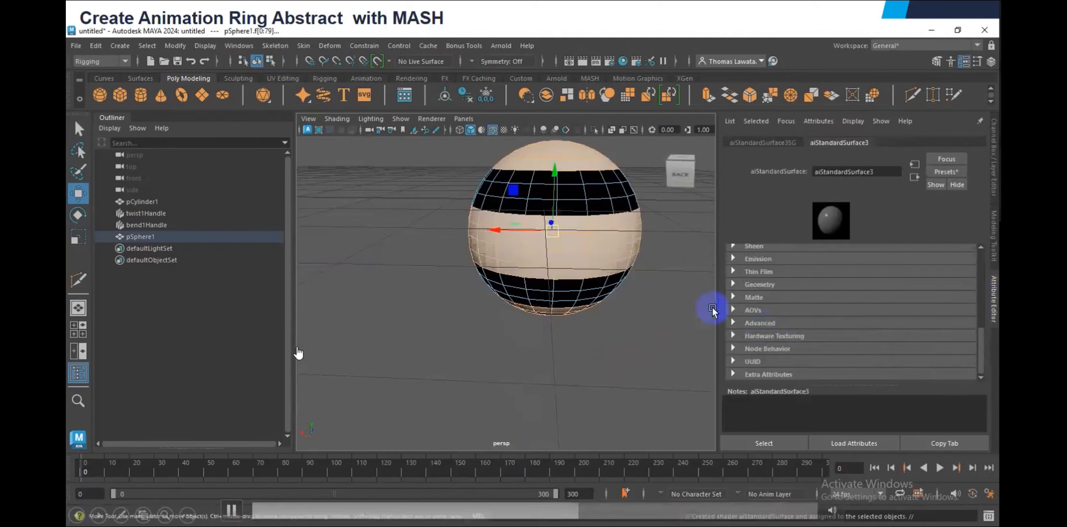
key("space")
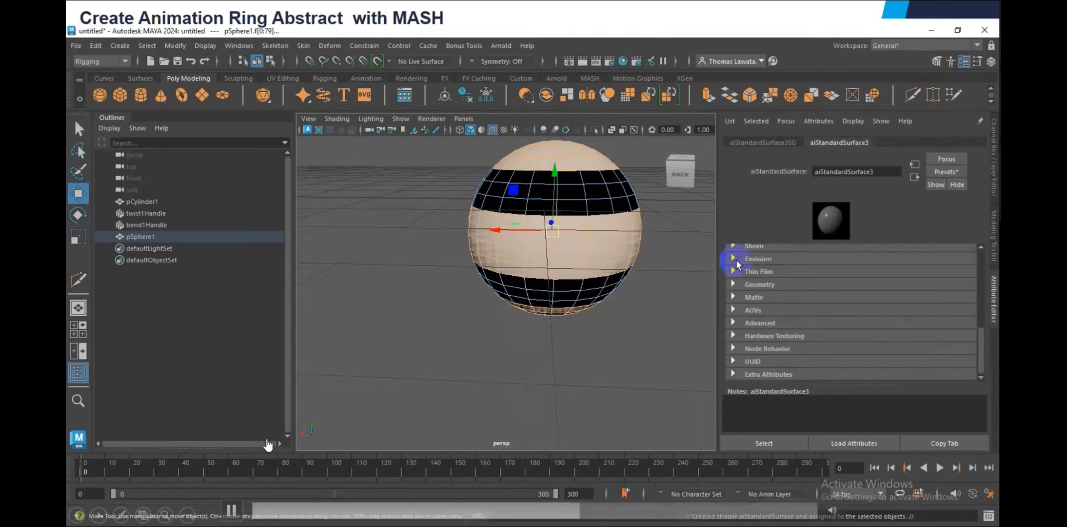
left_click(736, 259)
left_click_drag(861, 272, 985, 280)
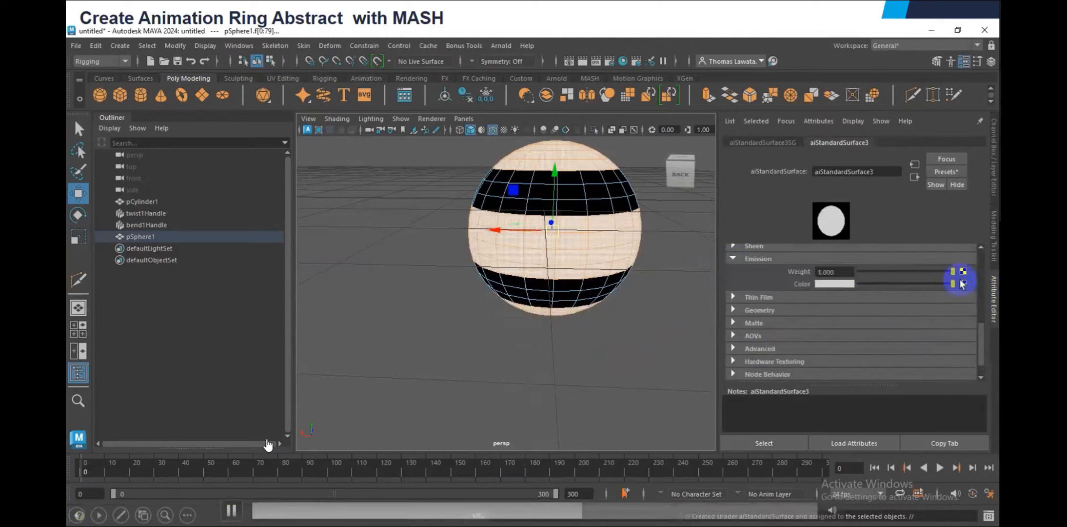
left_click(692, 265)
Return the striped sphere to Object Mode and scale it down uniformly to a small ball
scroll(645, 240, "down", 6)
left_click_drag(645, 240, 622, 264, "alt")
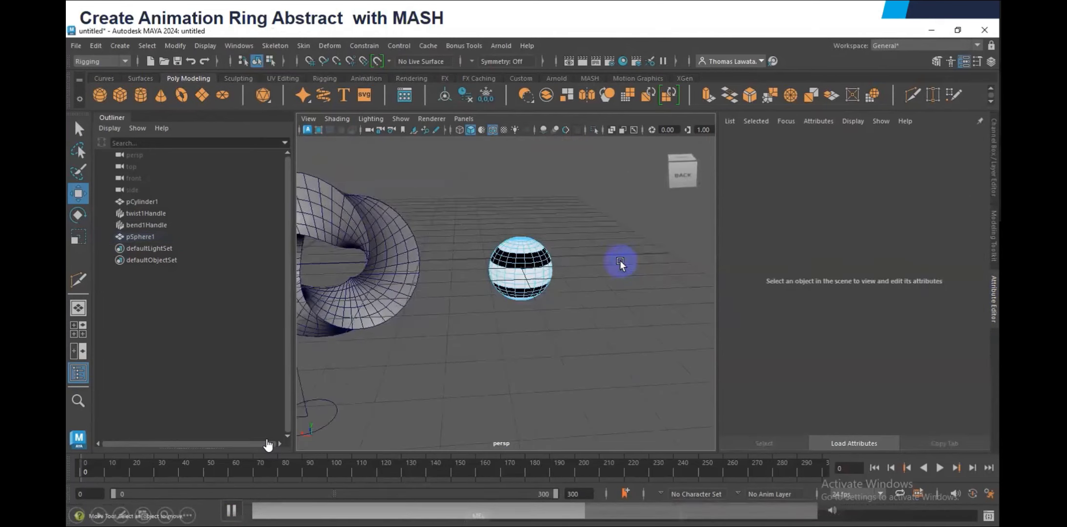
left_click(545, 265)
right_click(538, 264)
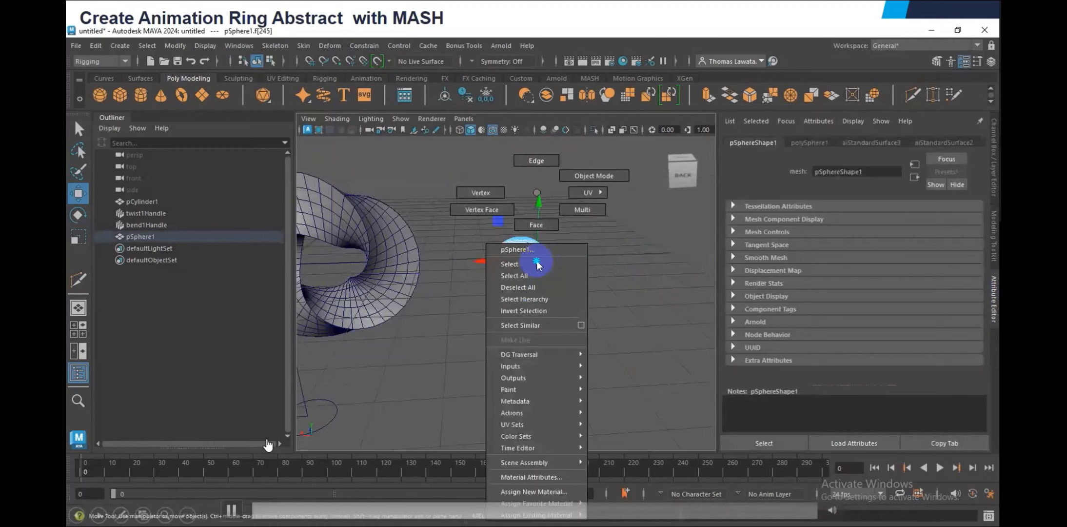
right_click_drag(537, 263, 592, 176)
key("r")
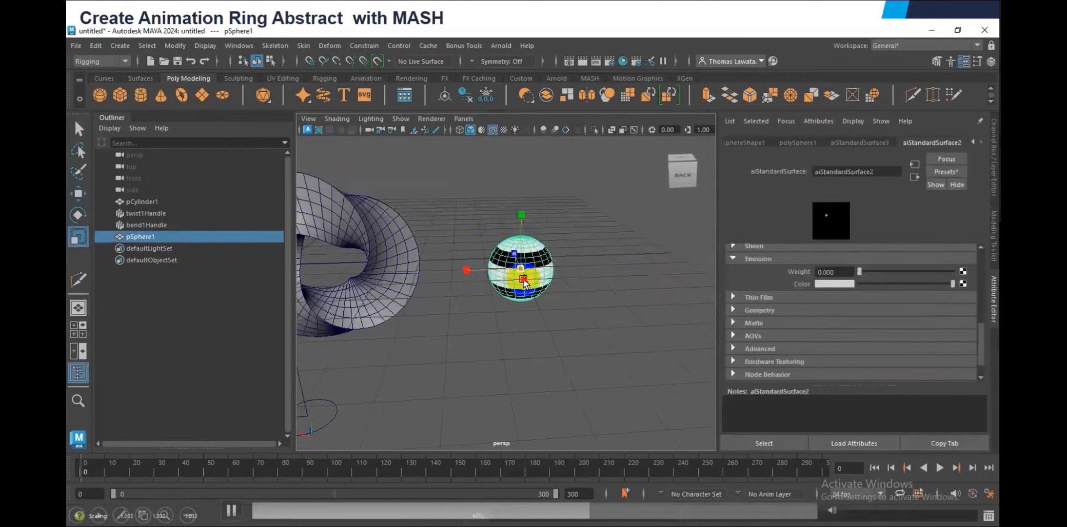
left_click_drag(508, 268, 537, 261)
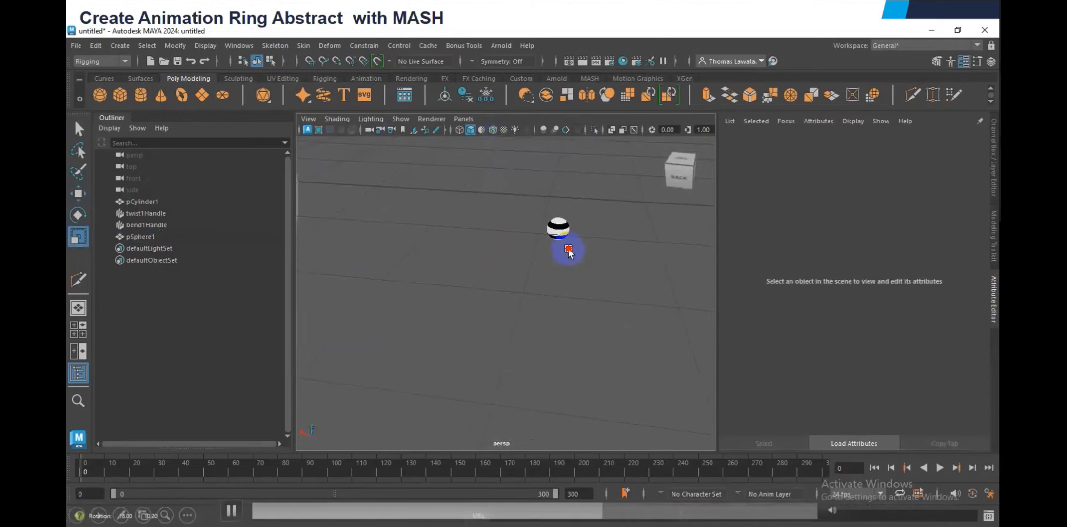
Select the small striped sphere pSphere1 and create a MASH network from it
left_click(311, 420)
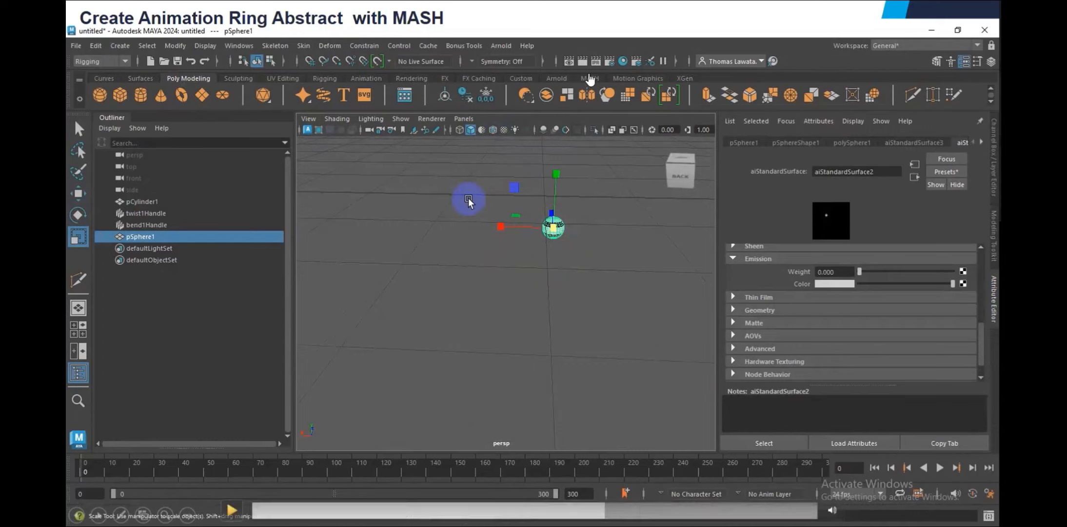
key("w")
left_click(589, 79)
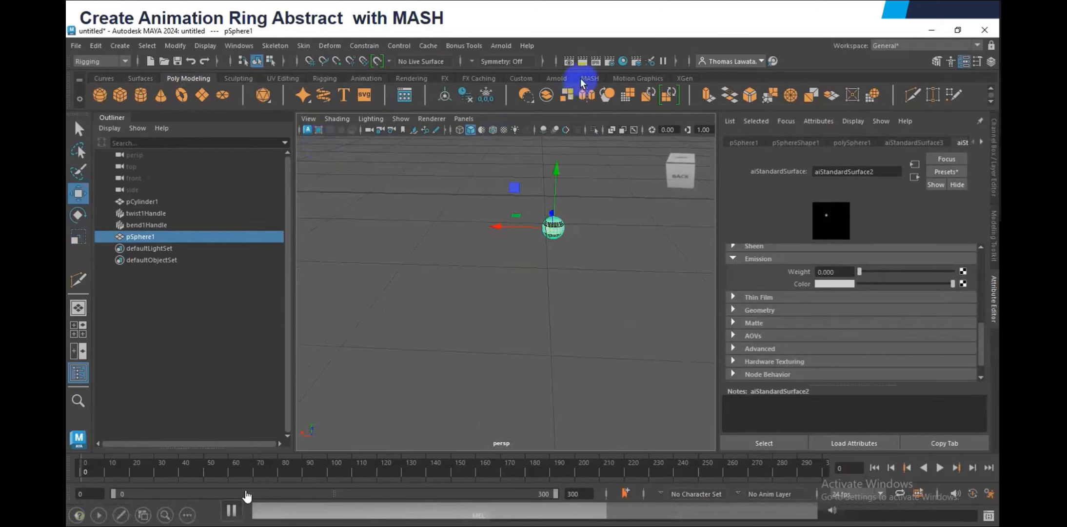
left_click(100, 95)
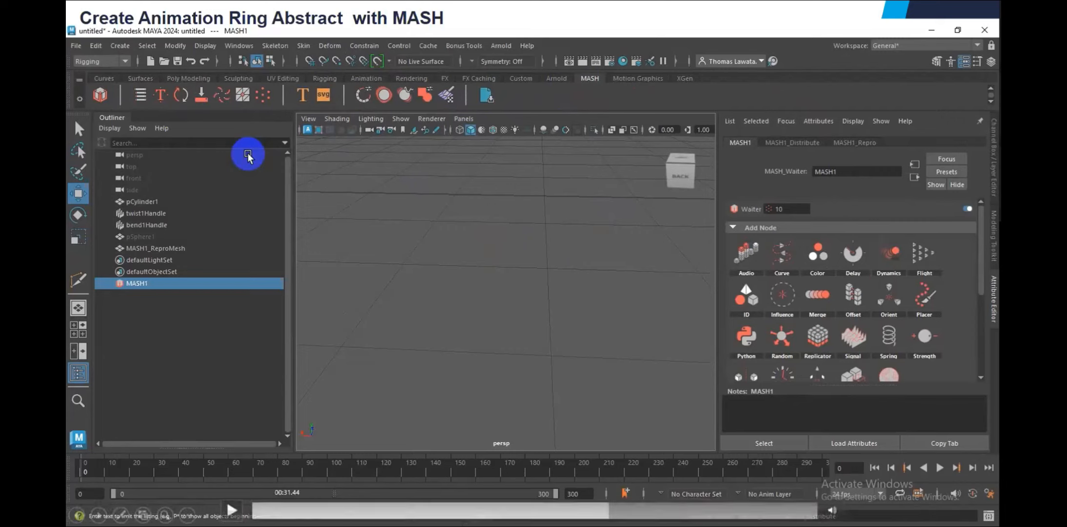
Set the MASH Distribution Type to Mesh and connect the ring pCylinder1 as the Input Mesh
left_click(302, 434)
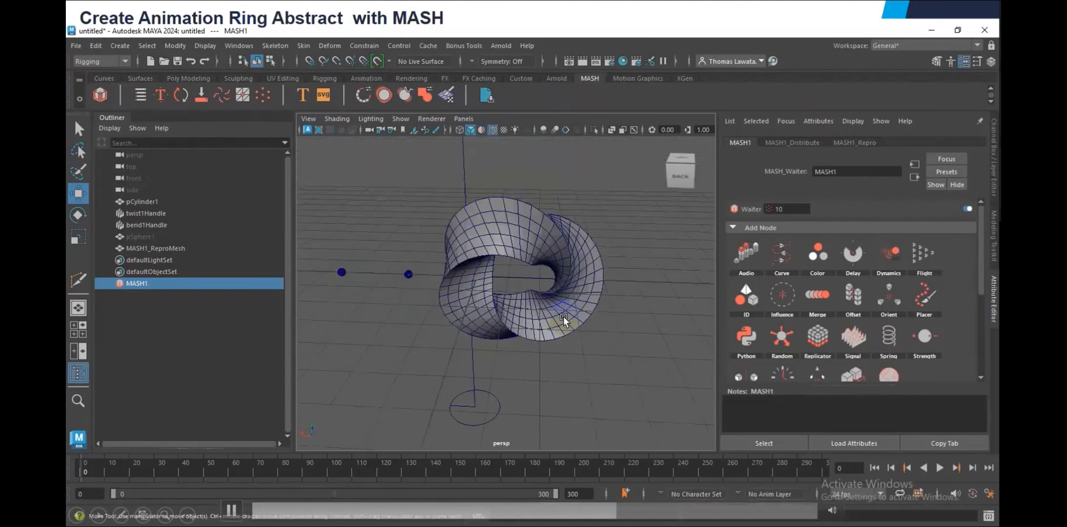
left_click(870, 242)
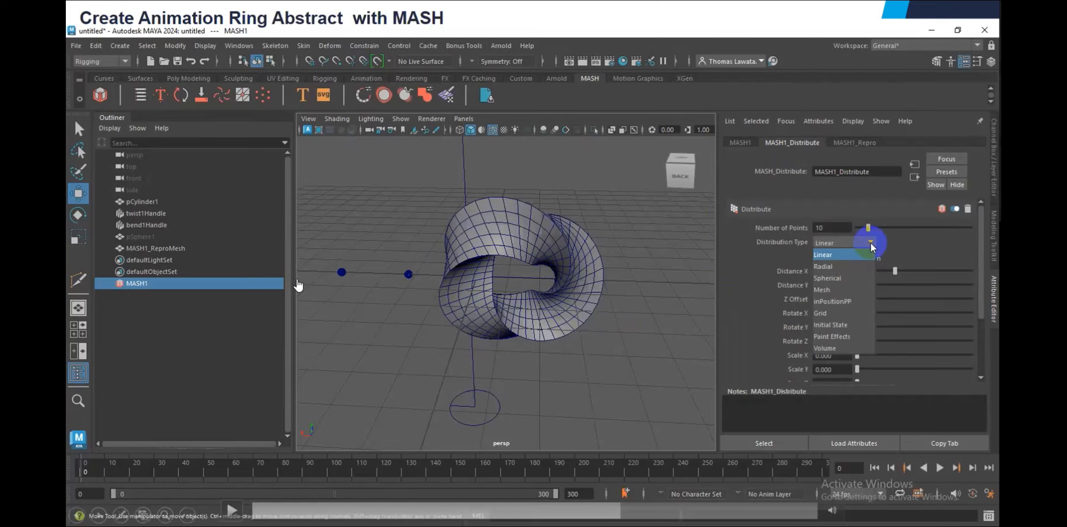
key("space")
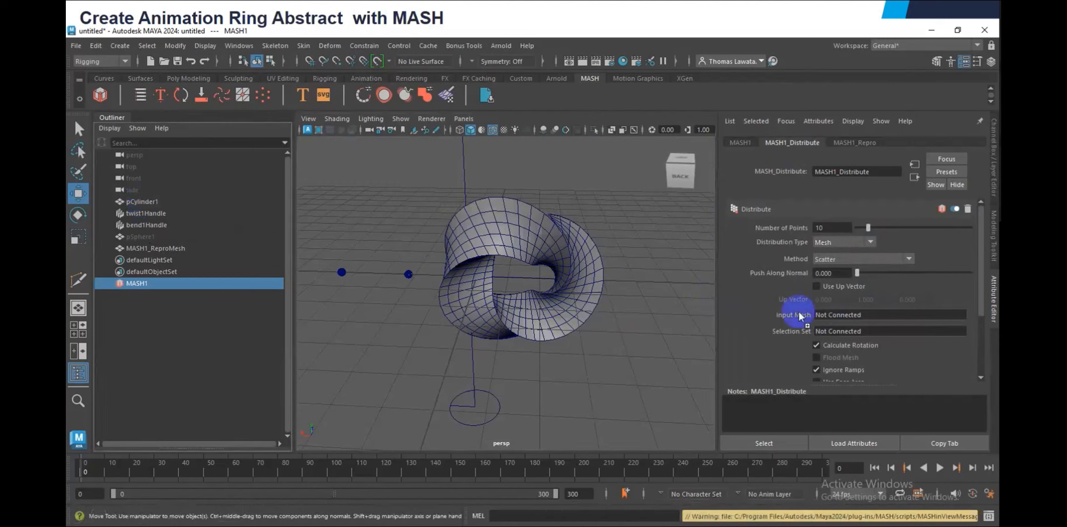
middle_click_drag(800, 316, 850, 313)
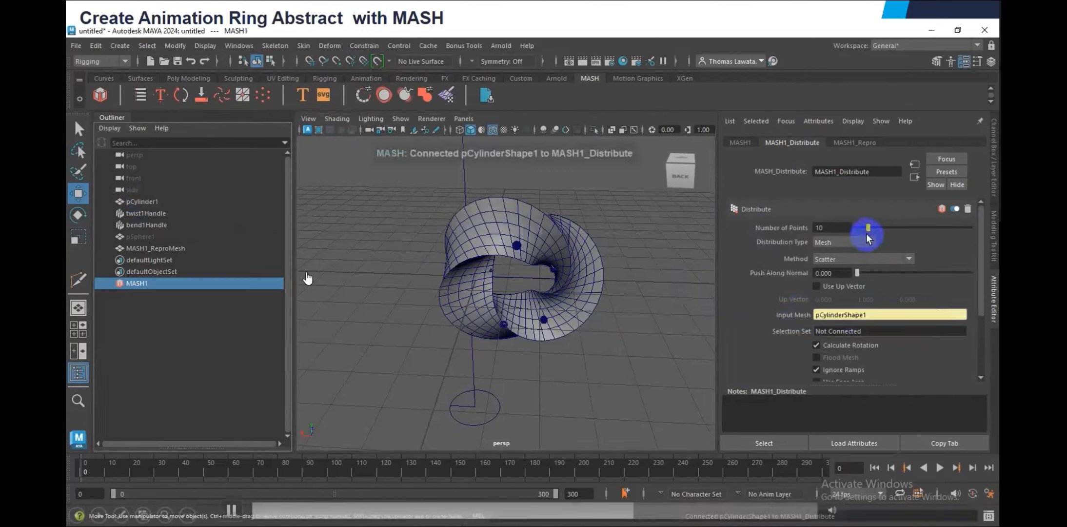
Set the MASH Distribute Number of Points to 500
left_click_drag(869, 229, 972, 228)
left_click(830, 229)
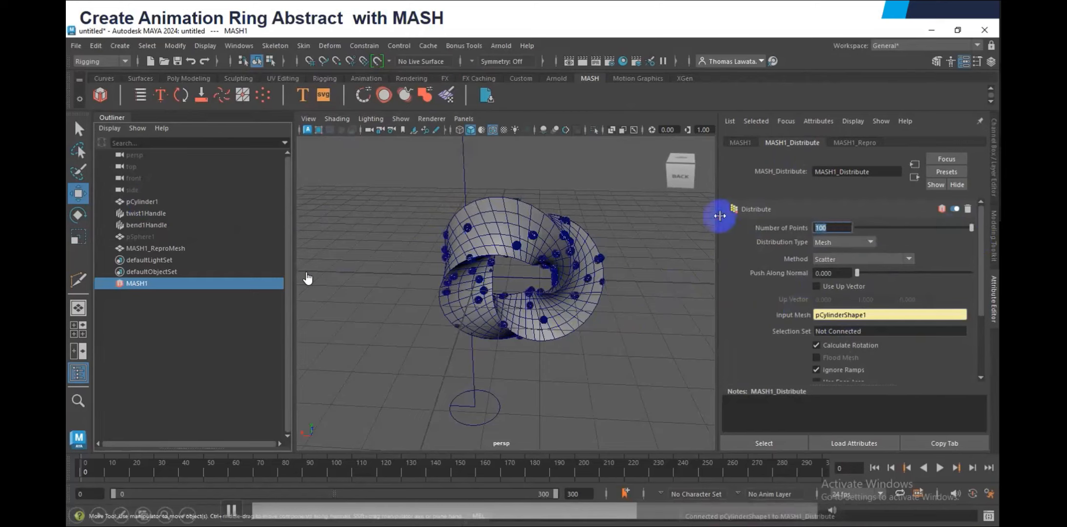
type("500")
key("Return")
Set the MASH distribution Method to Vertex and raise the Number of Points to 1000
left_click(909, 259)
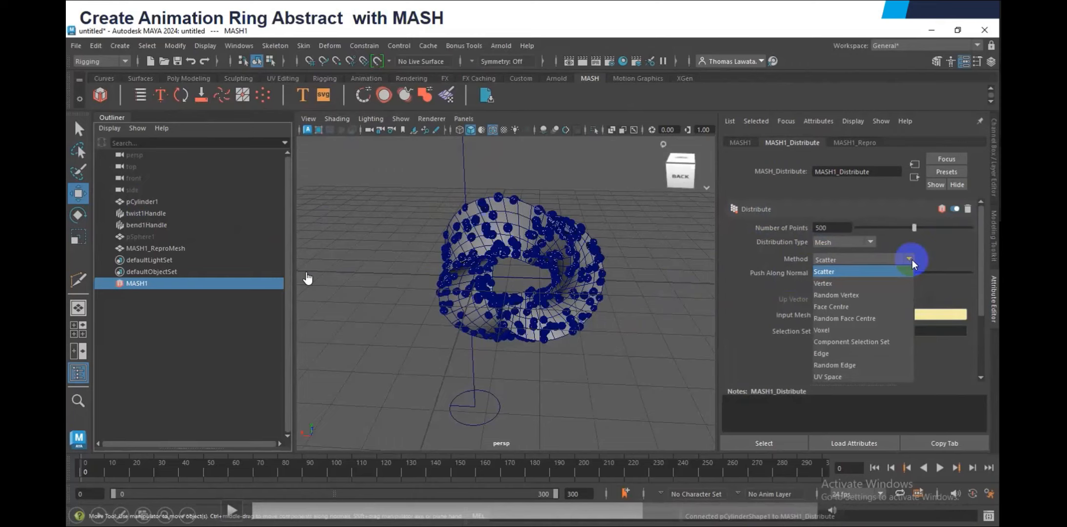
left_click(823, 283)
left_click_drag(660, 278, 397, 256, "alt")
left_click_drag(913, 228, 992, 241)
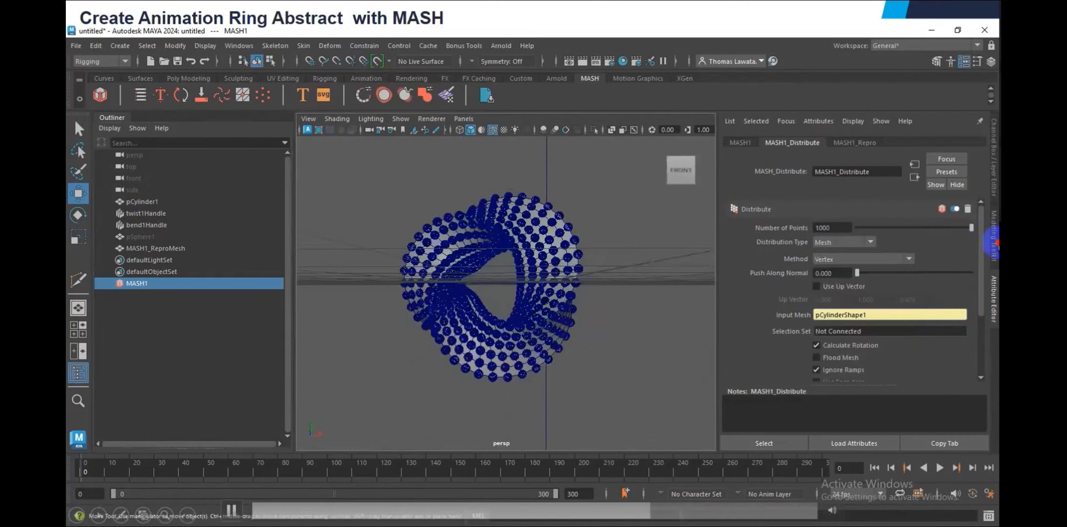
left_click_drag(621, 219, 502, 246, "alt")
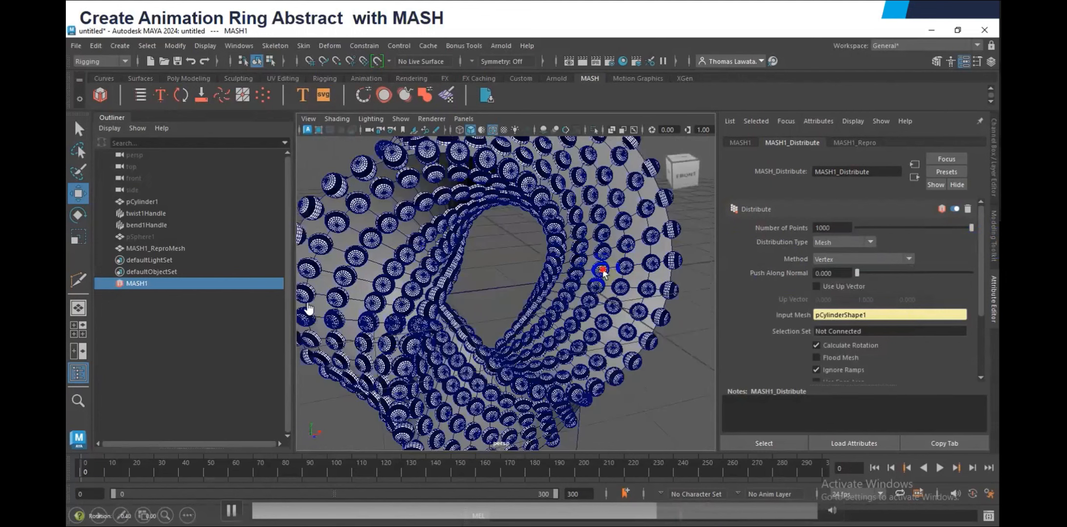
Scale up the source sphere pSphere1 so the distributed balls sit closer together on the ring
left_click(145, 237)
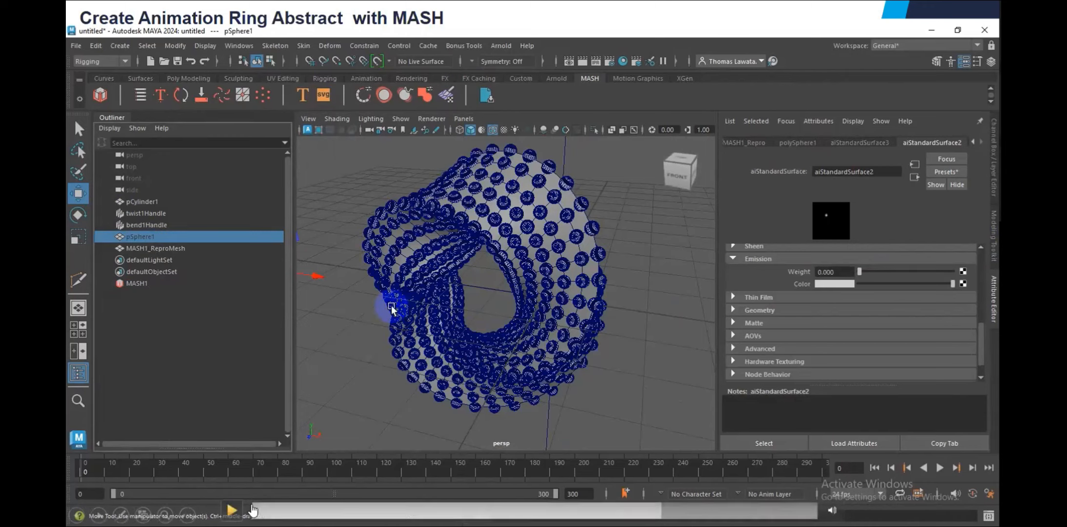
key("space")
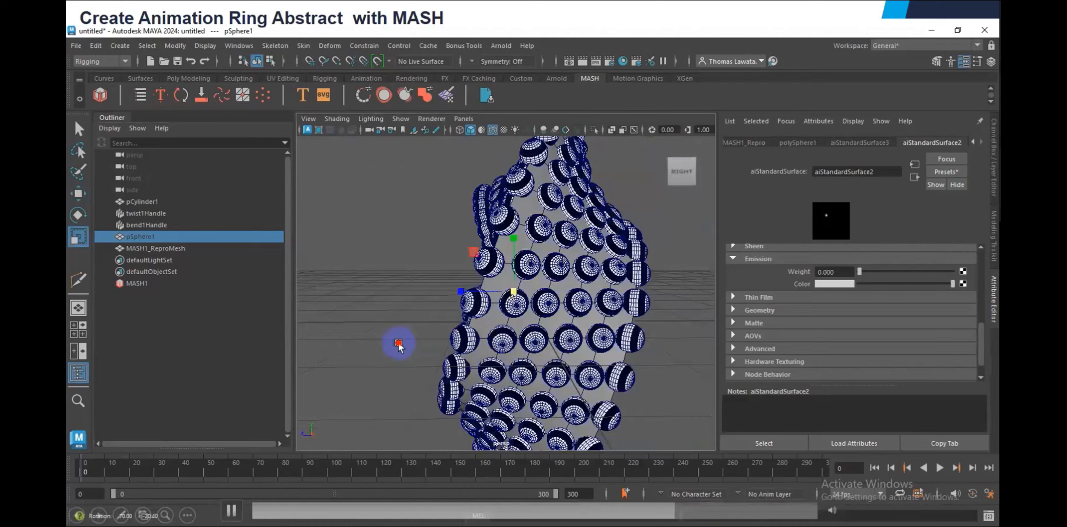
left_click_drag(399, 344, 435, 335, "alt")
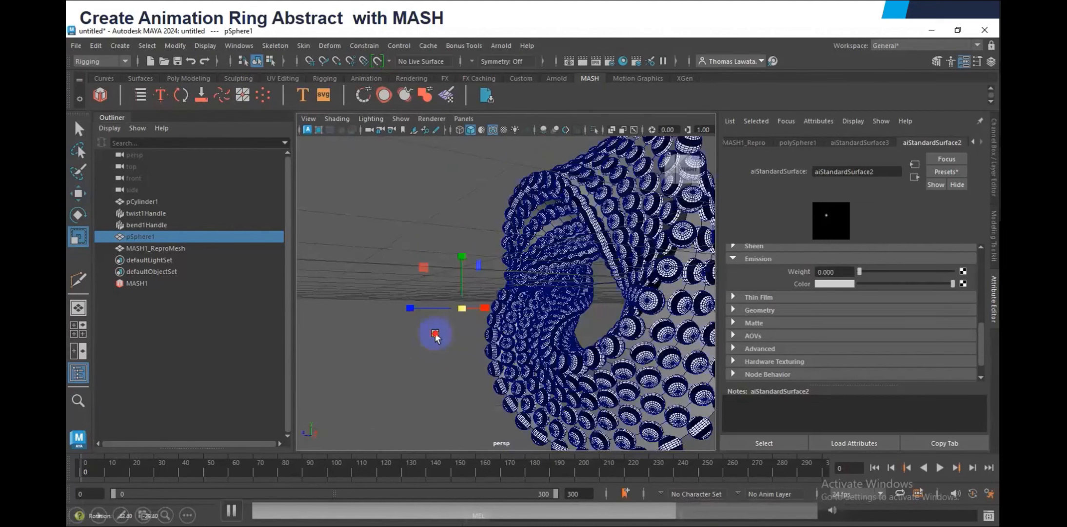
left_click_drag(435, 336, 493, 296, "alt")
left_click(493, 296)
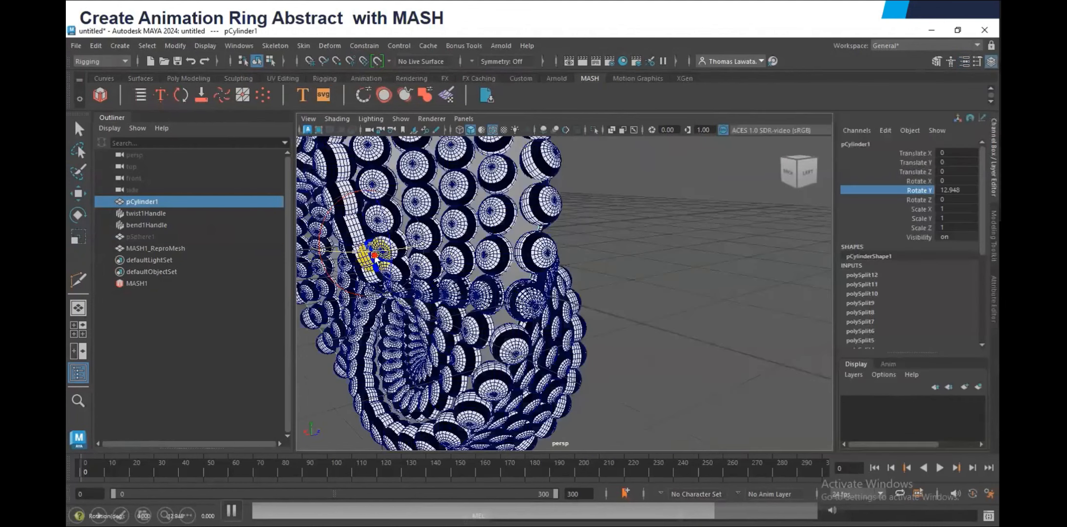
Try rotating the ring pCylinder1 about Y, and reset its Rotate Y to 0
left_click_drag(374, 255, 382, 255)
left_click(955, 192)
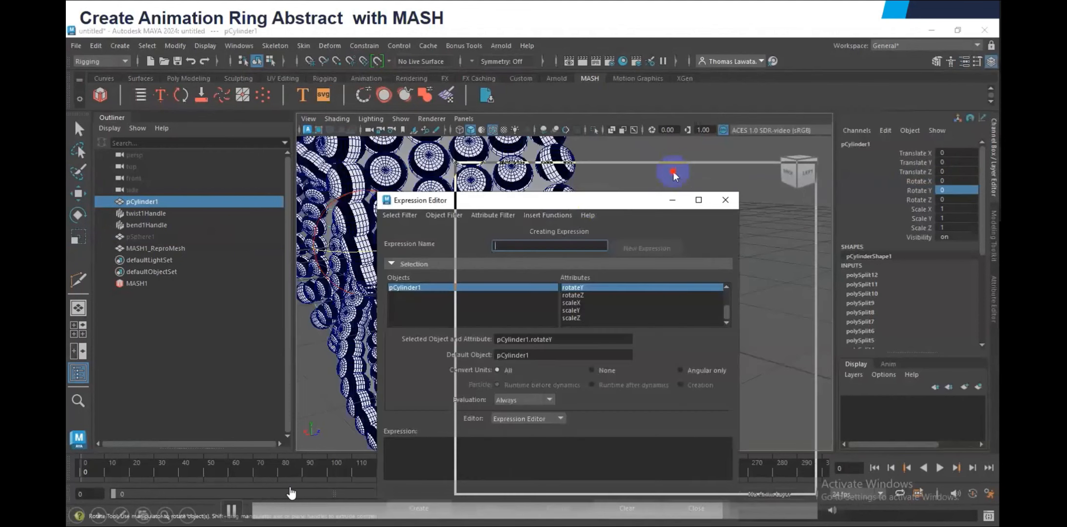
left_click_drag(673, 173, 734, 117)
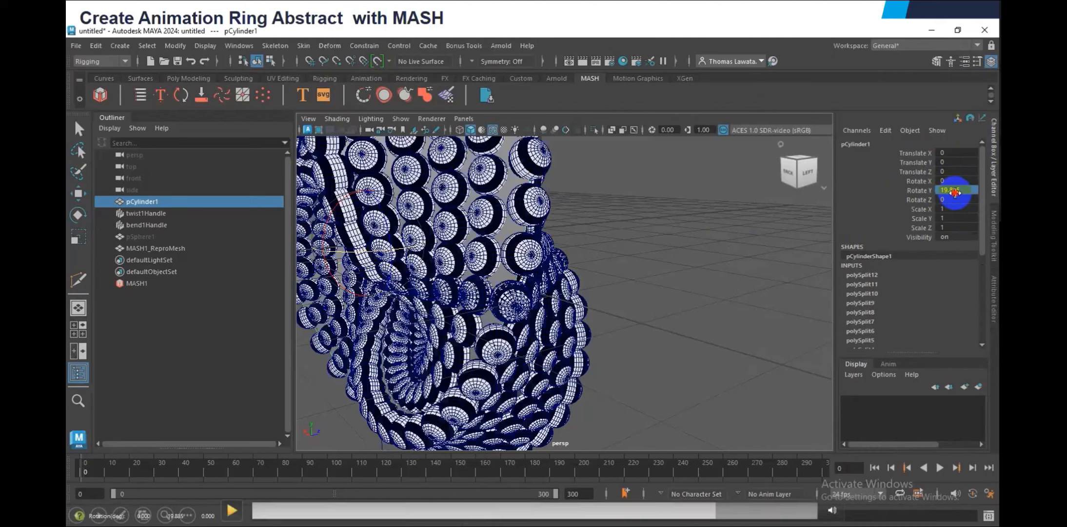
double_click(954, 192)
type("0")
key("Return")
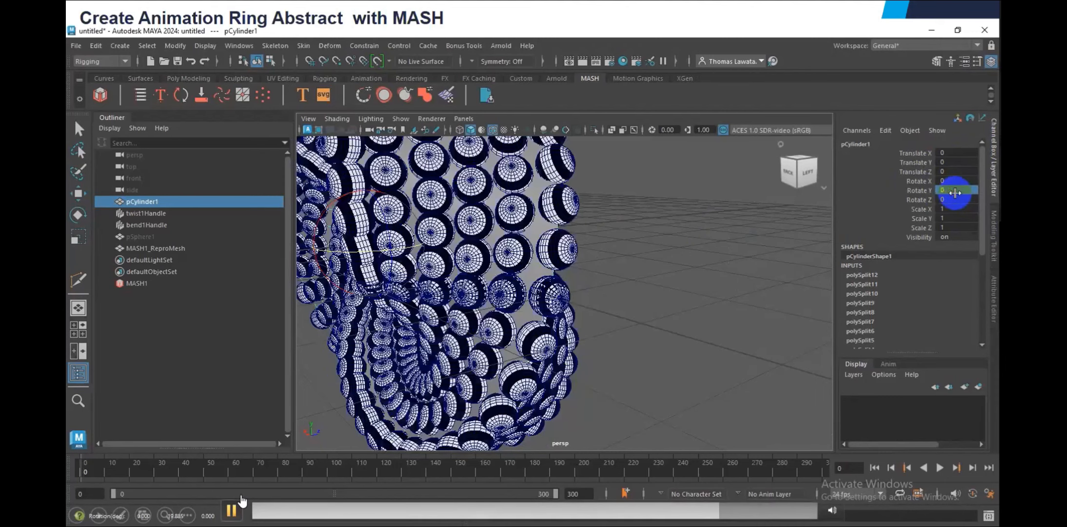
Create the expression "pCylinder1.rotateY = time * 50" on the ring's Rotate Y channel and close the Expression Editor
right_click(955, 193)
left_click(886, 136)
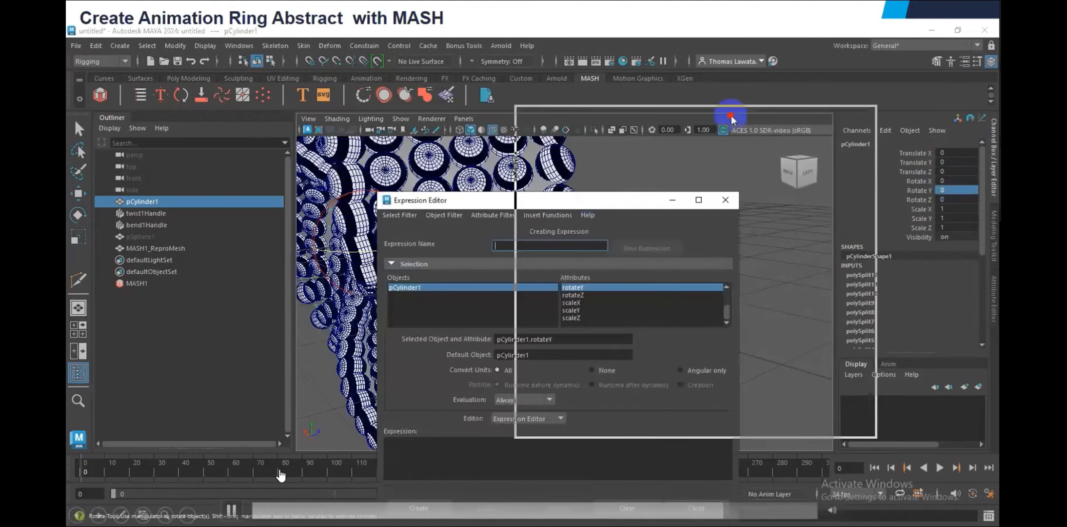
left_click_drag(731, 117, 730, 117)
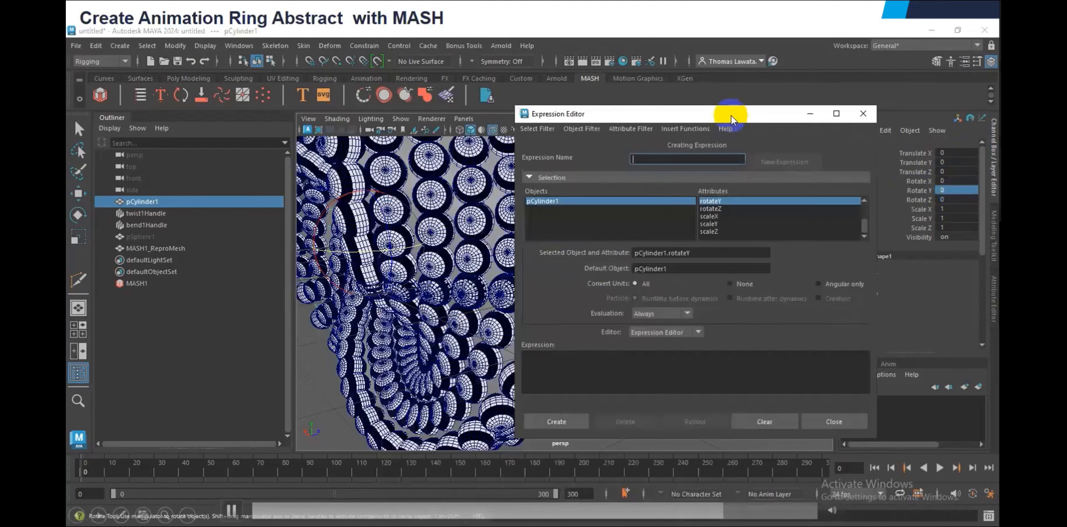
left_click(561, 360)
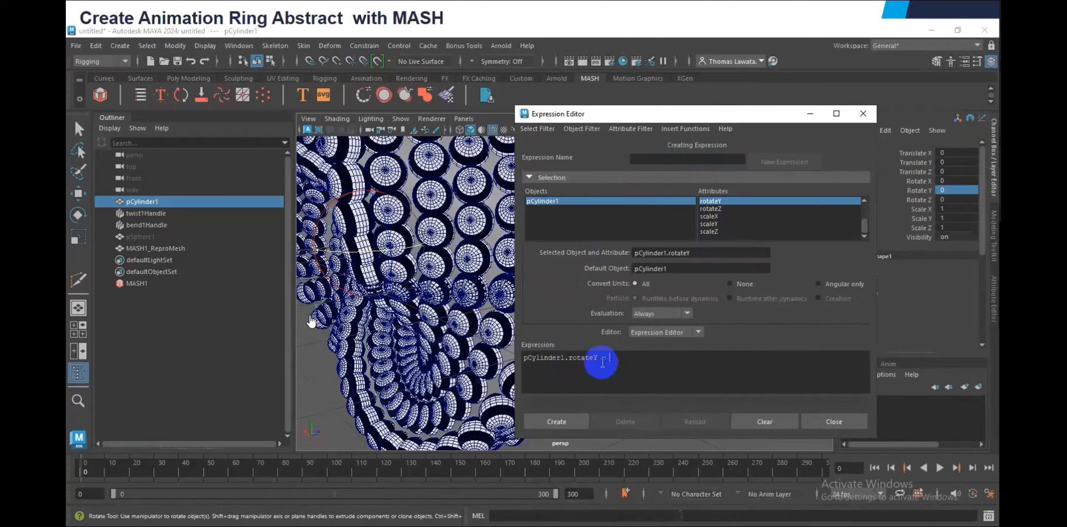
type("time")
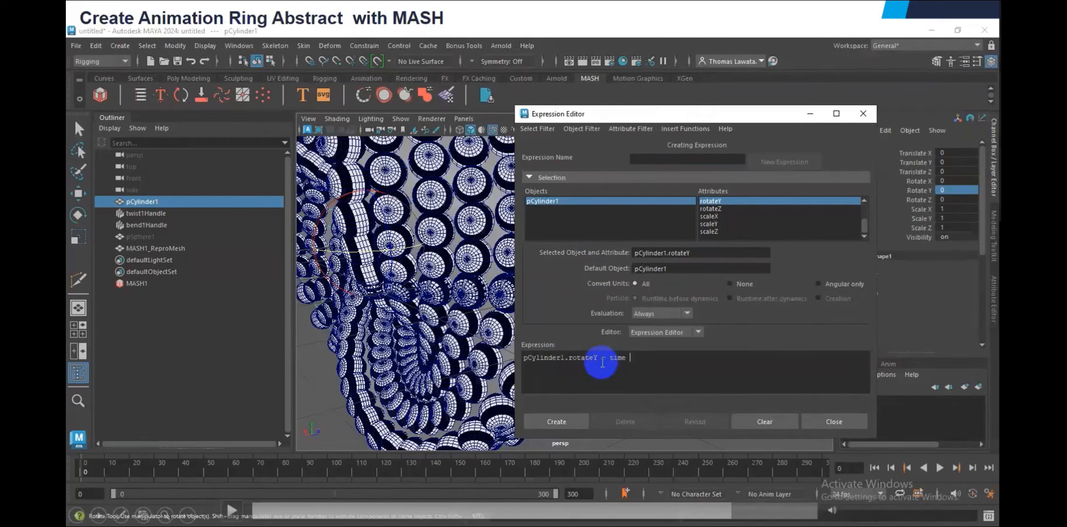
type("* 50")
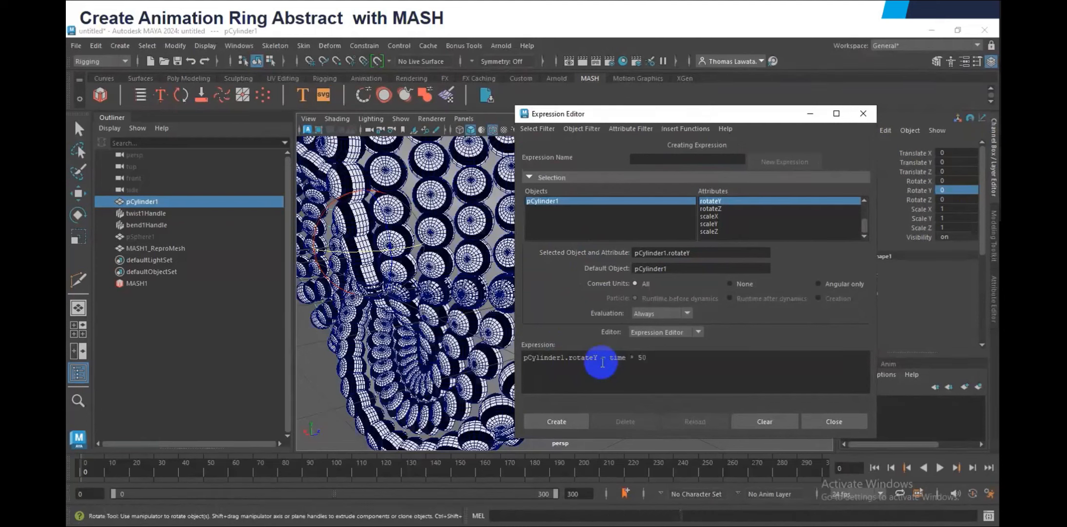
left_click(577, 420)
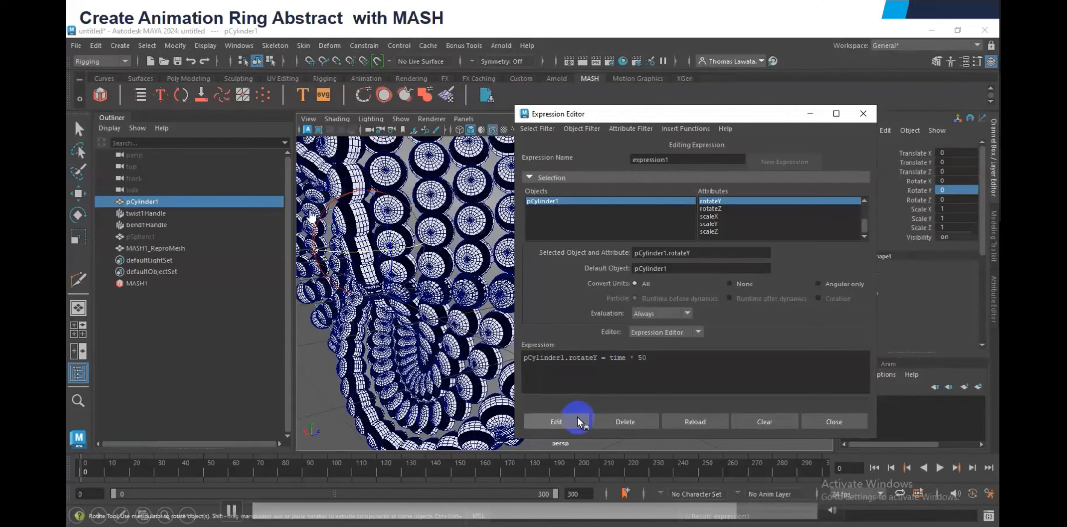
key("w")
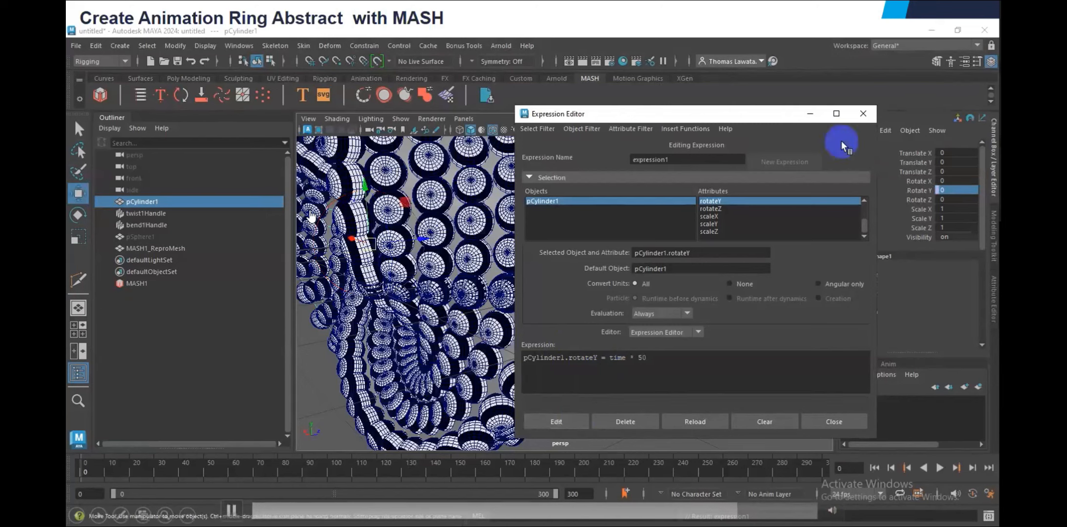
left_click(861, 114)
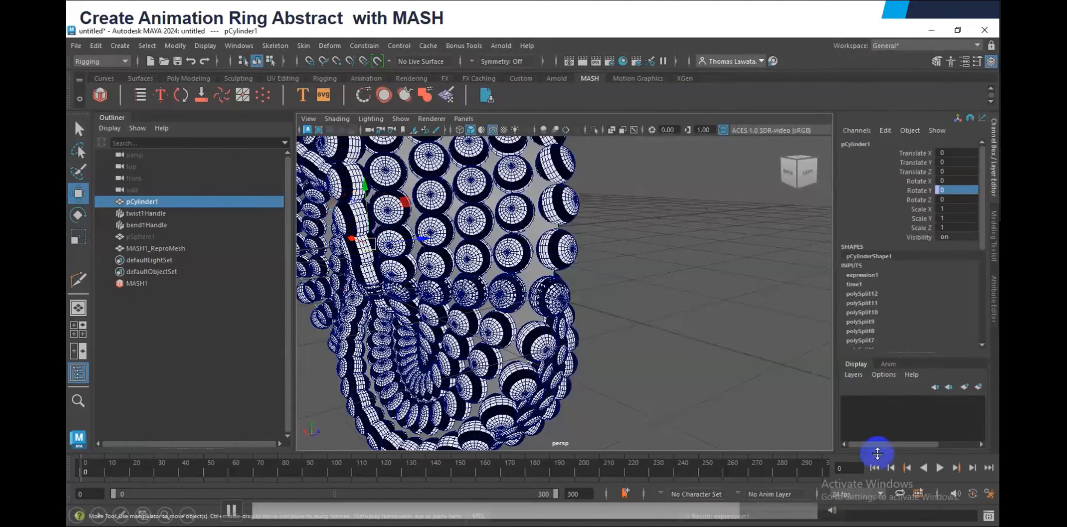
Play the animation briefly to check the ring's expression-driven rotation, and stop it
left_click(939, 467)
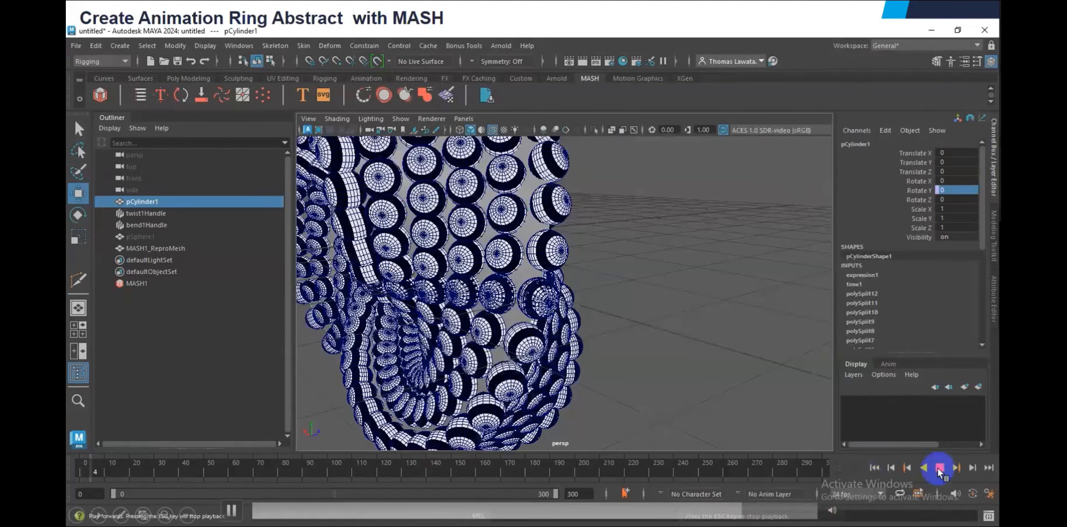
left_click(939, 467)
left_click_drag(584, 322, 648, 302, "alt")
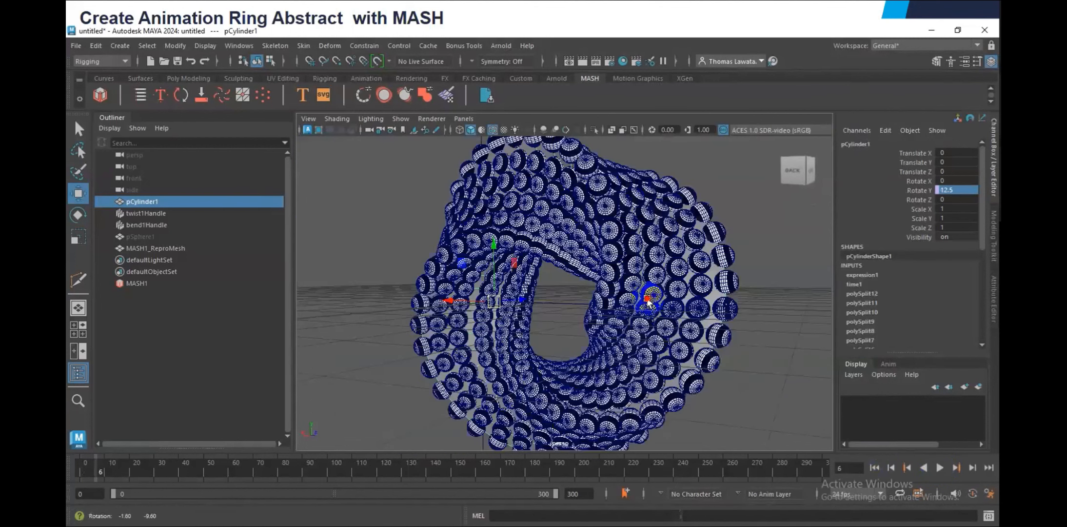
Hide pCylinder1, twist1Handle and bend1Handle so only the MASH sphere mesh is displayed
left_click(133, 223, "shift")
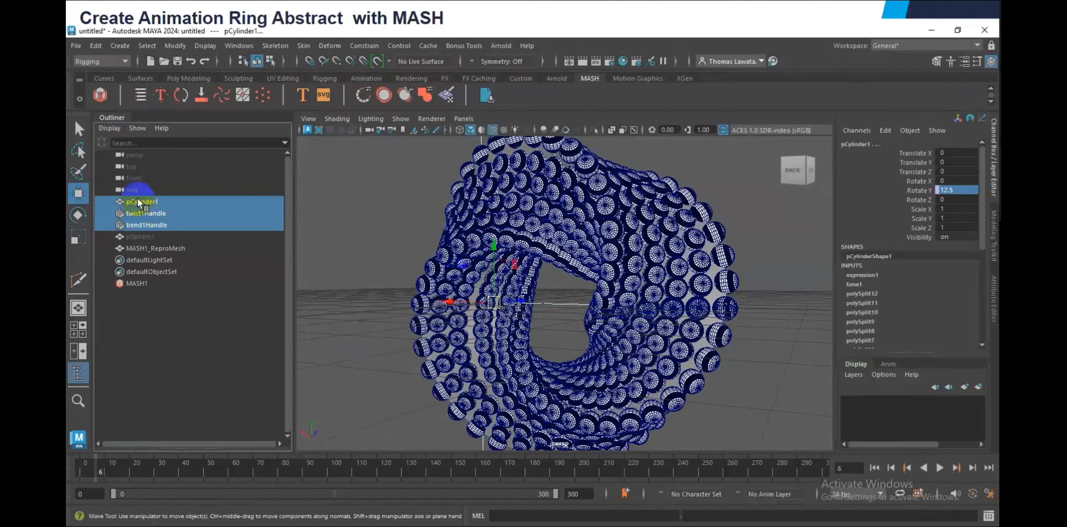
key("ctrl+h")
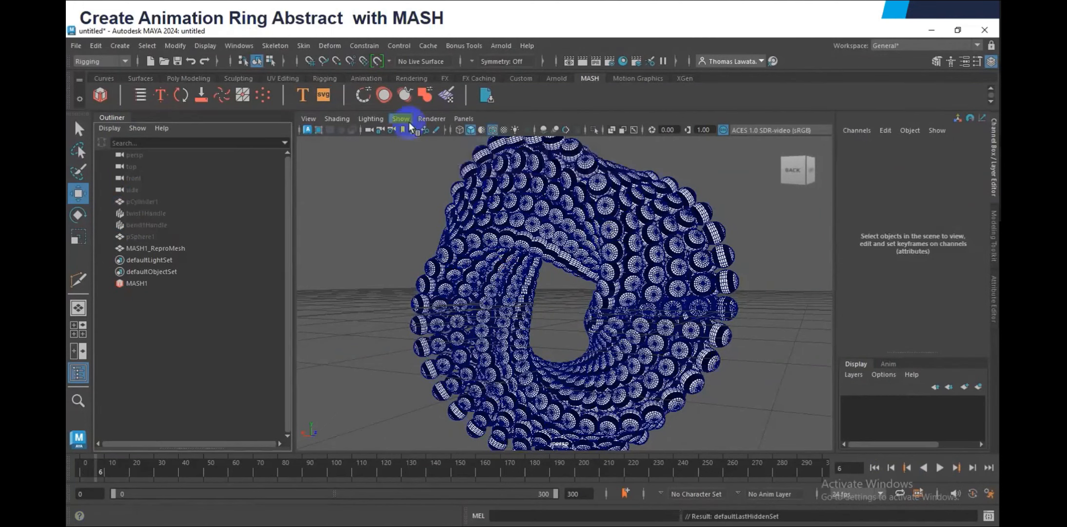
left_click(414, 200)
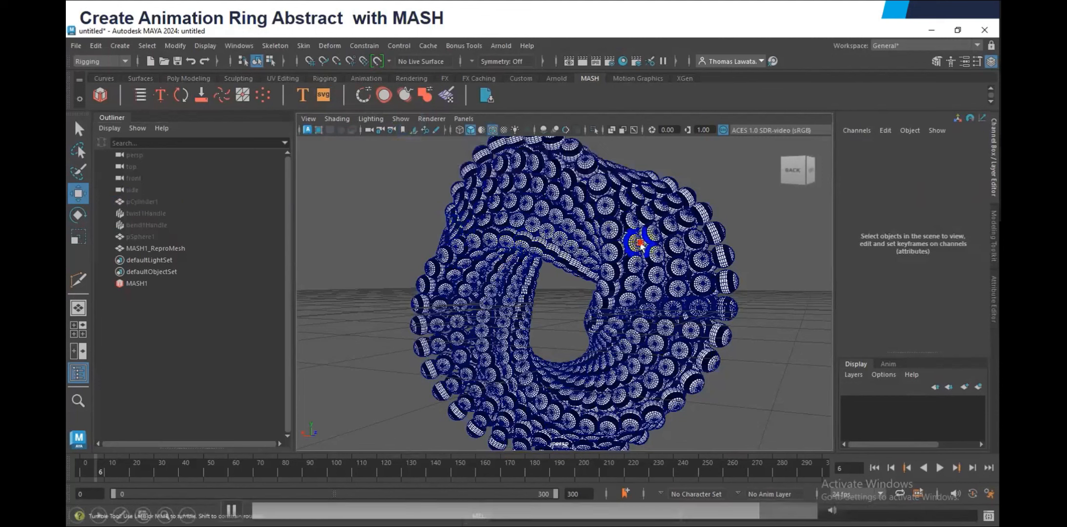
mouse_move(640, 244)
left_mouse_down("alt")
mouse_move(525, 260)
mouse_move(521, 248)
mouse_move(552, 245)
mouse_move(645, 282)
left_mouse_up("alt")
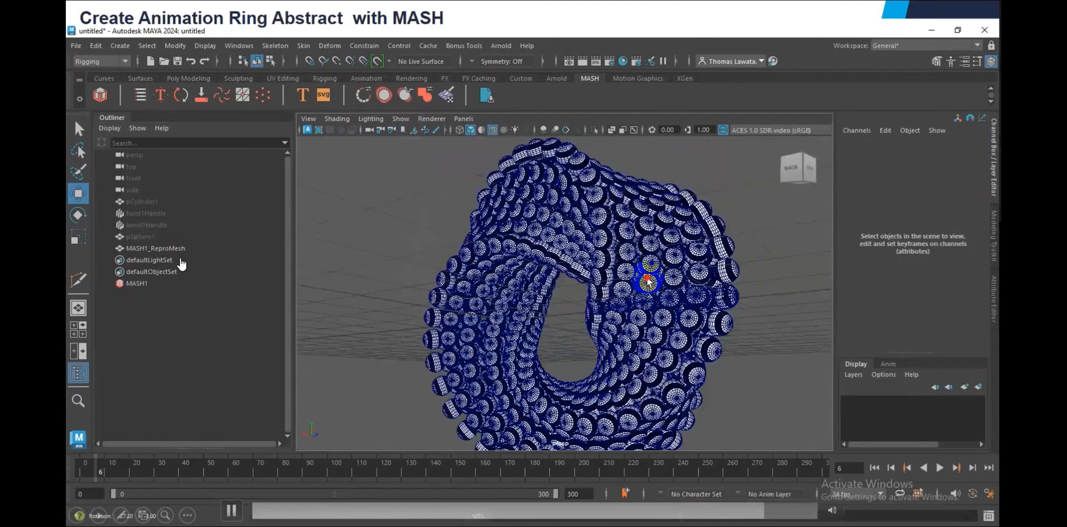
Turn off the viewport's wireframe overlay and grid while playing the ring animation
left_click(507, 258)
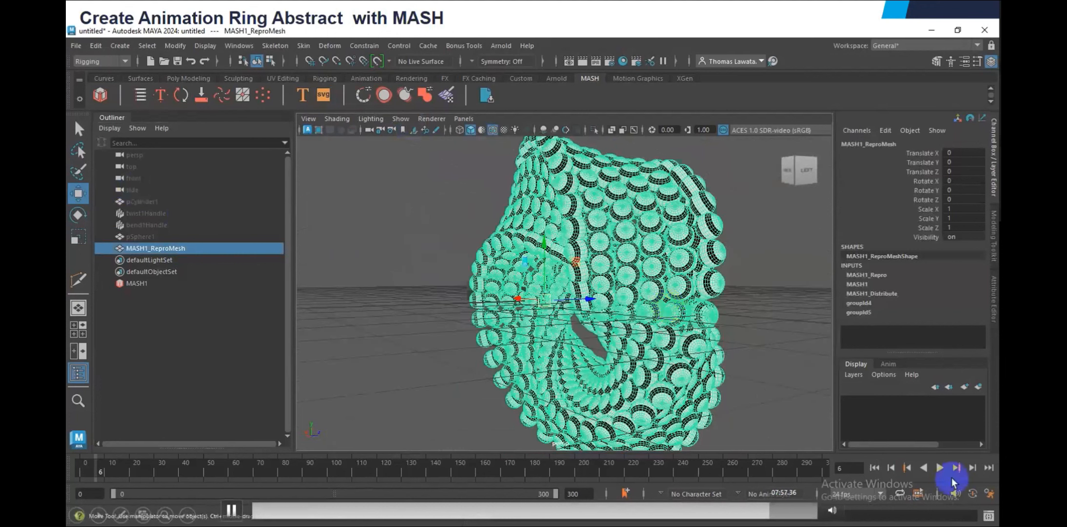
left_click(489, 149)
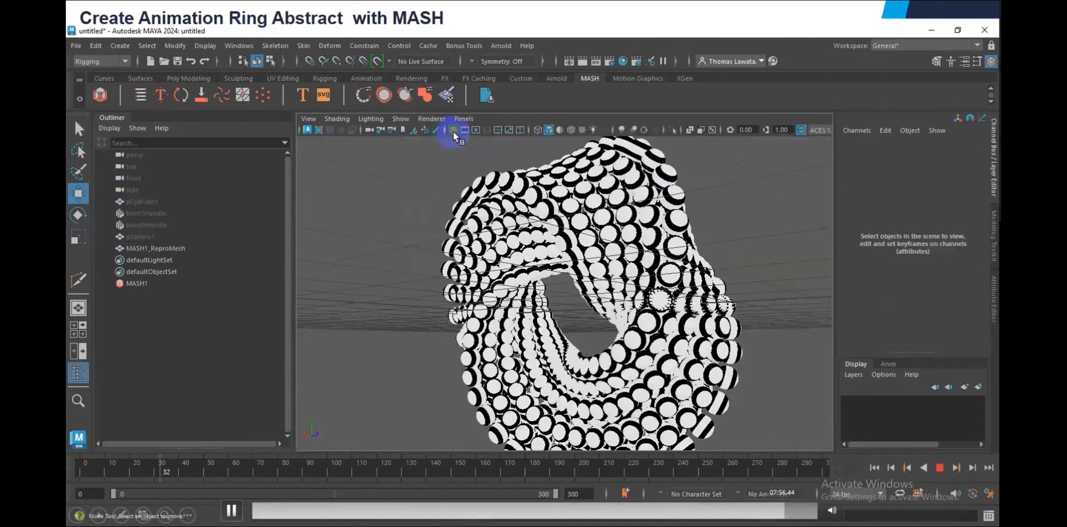
left_click(453, 130)
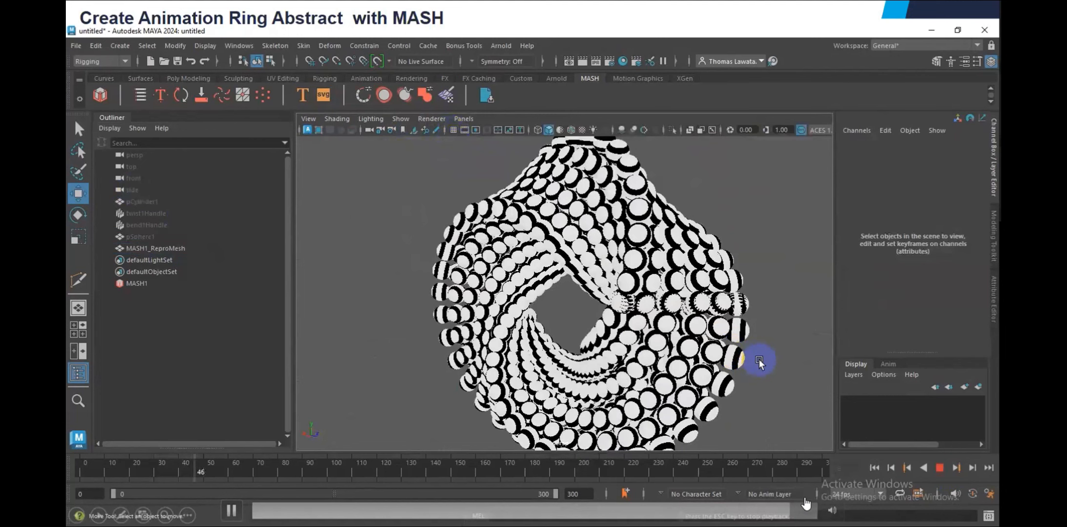
Playblast the ring animation from the timeline and play back the resulting video clip
right_click(428, 465)
left_click(469, 463)
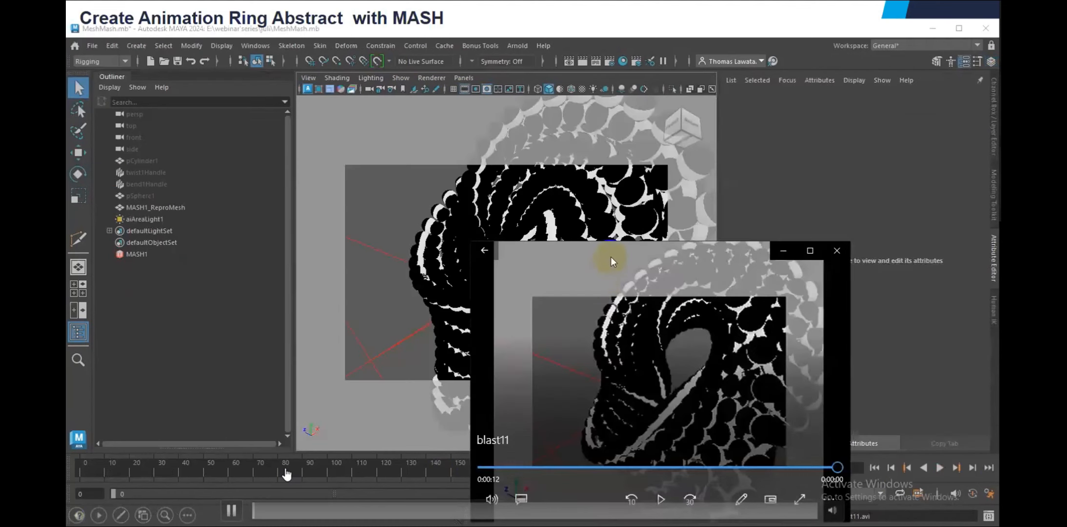
left_click_drag(611, 262, 285, 133)
left_click(332, 262)
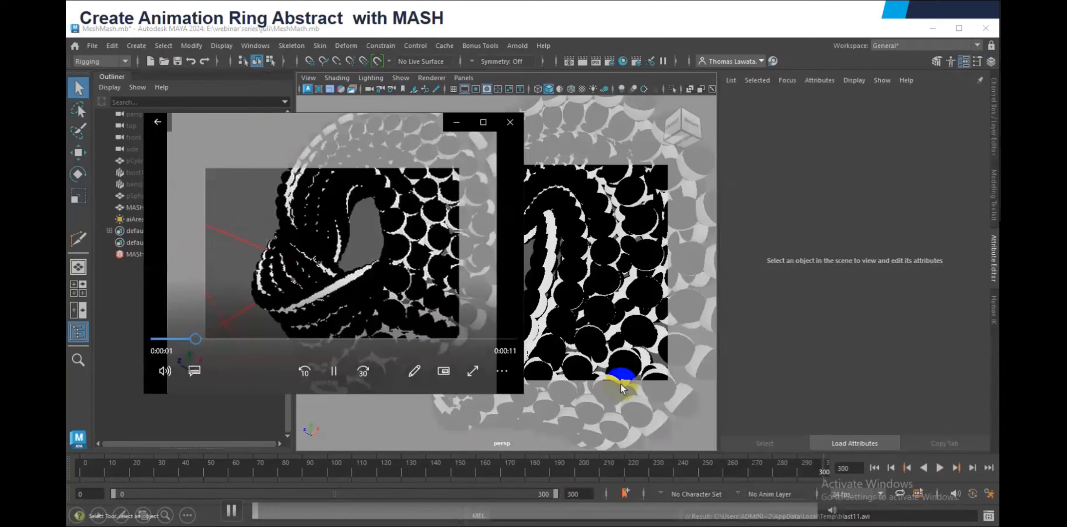